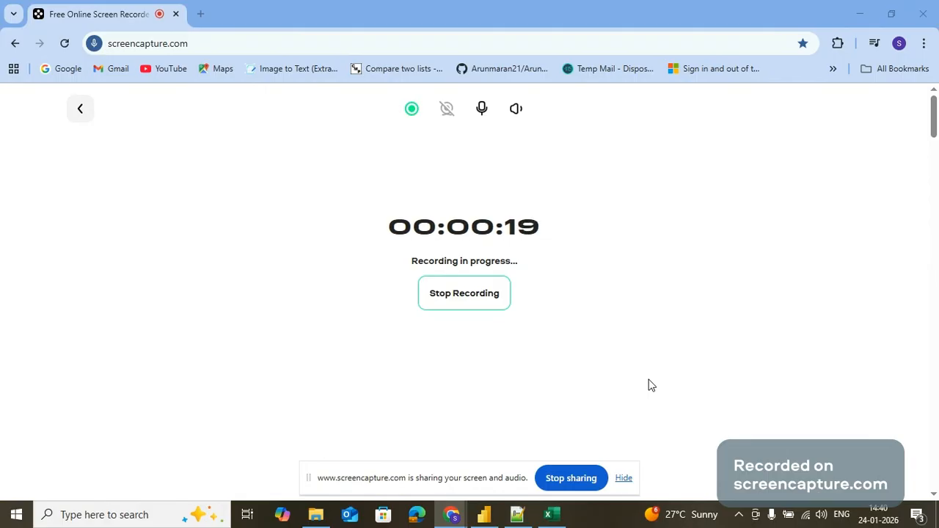
Step: Switch to the Excel workbook and review the Sales sheet's columns, ending with Increase in Sales Percentage
click(624, 479)
click(560, 518)
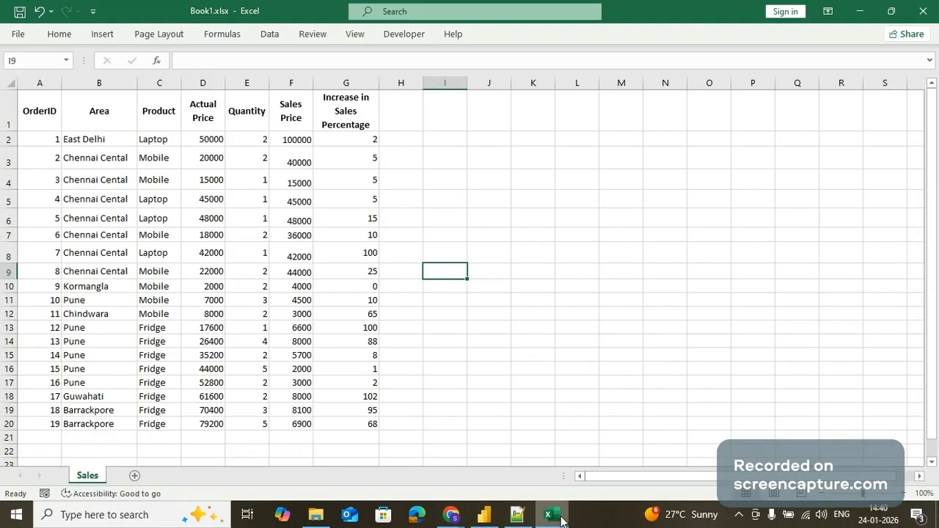
drag(49, 111, 345, 138)
click(350, 82)
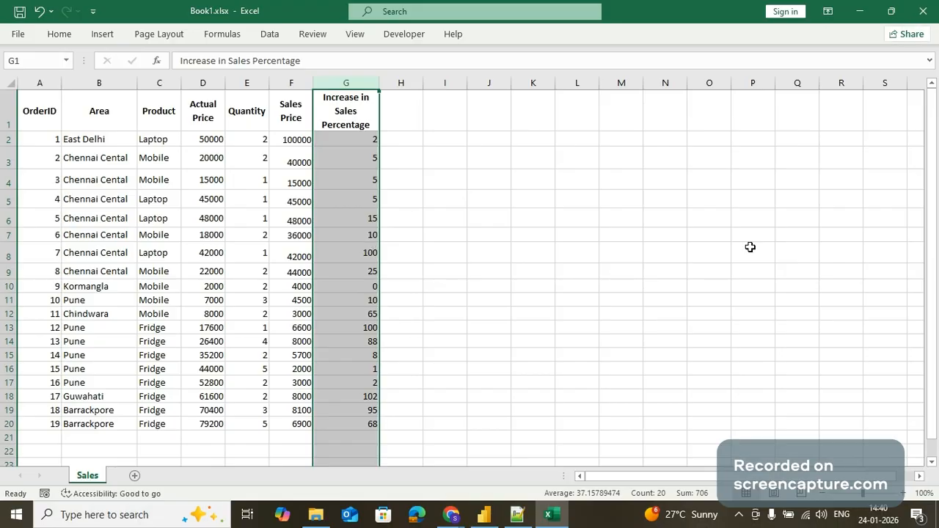
Step: Switch to the Power BI report, hide the formatting options and reposition the sales table lower on the page's left side
click(471, 523)
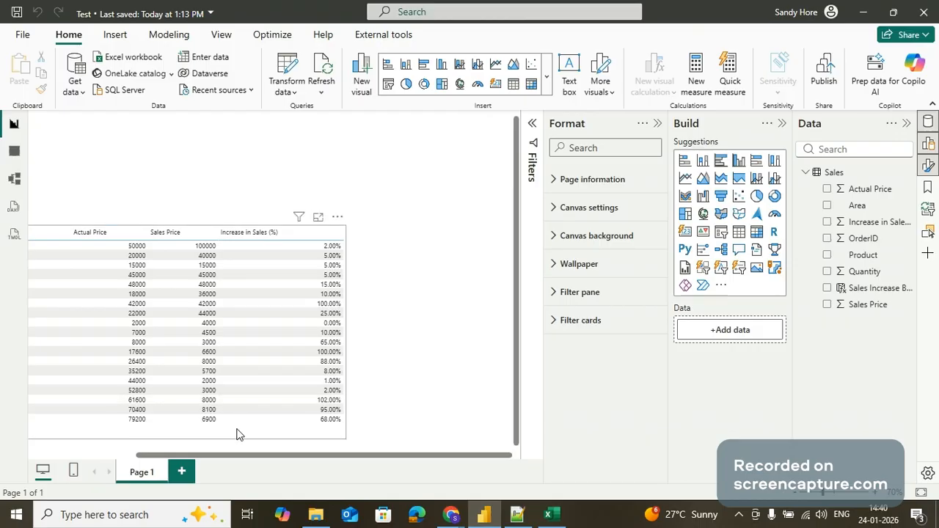
drag(336, 383, 339, 379)
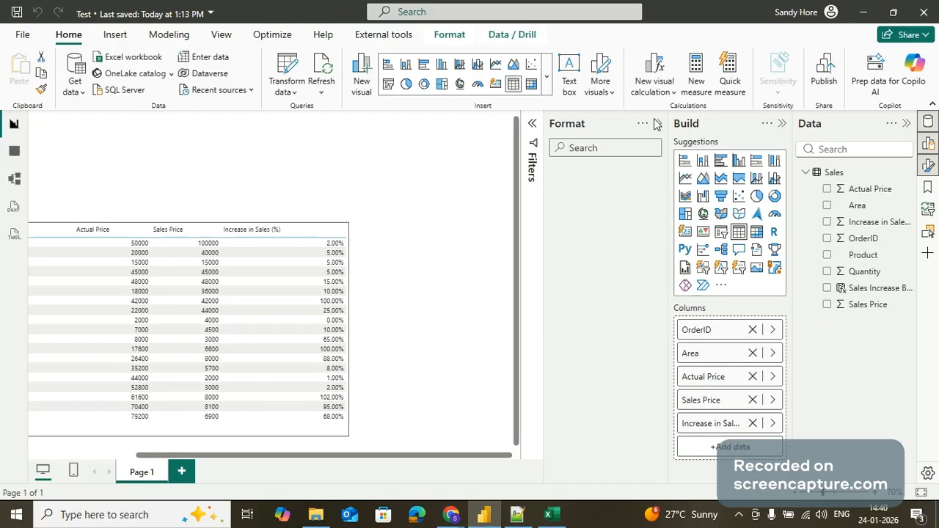
click(659, 124)
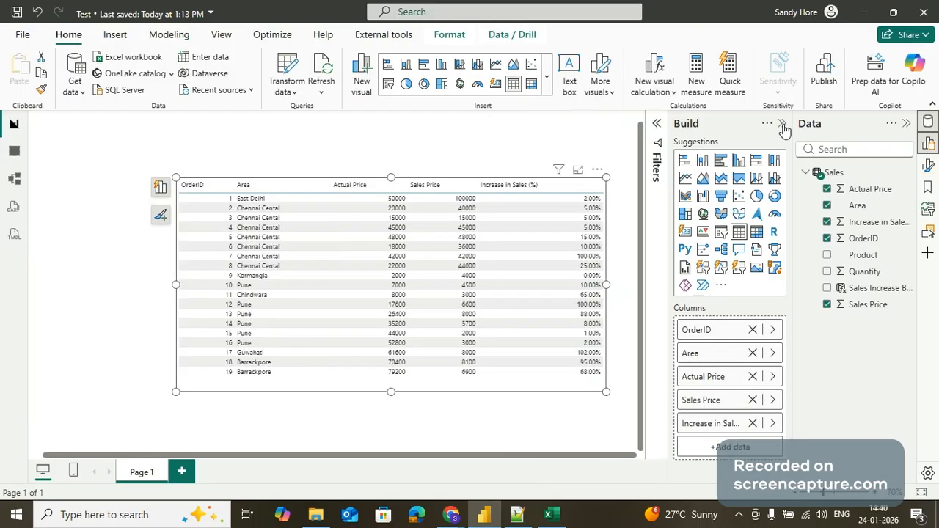
drag(528, 384, 440, 414)
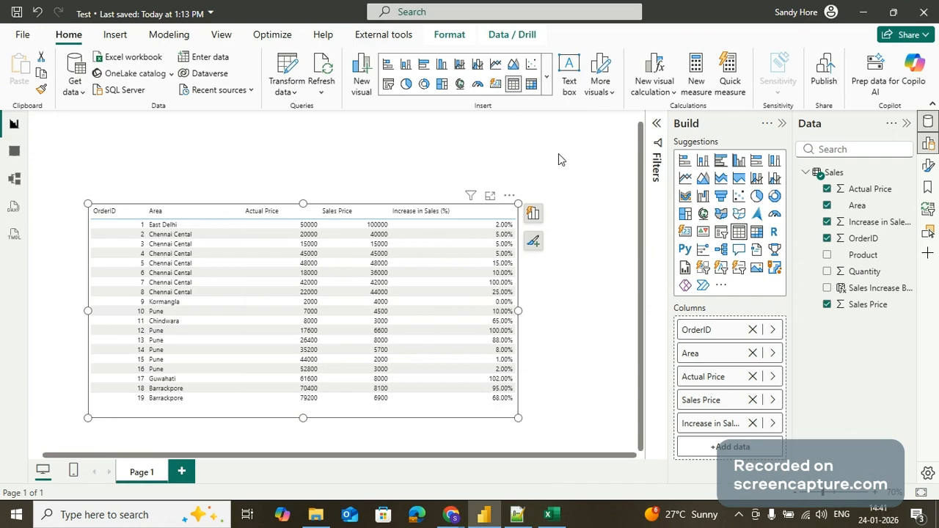
Step: Add an empty slicer to the page, shrink it and place it above the right part of the sales table
click(580, 189)
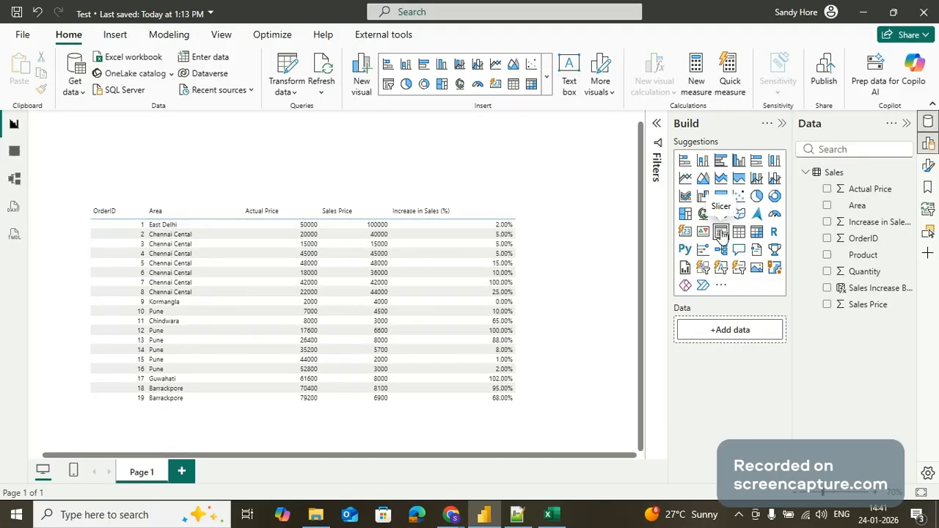
drag(505, 142, 460, 146)
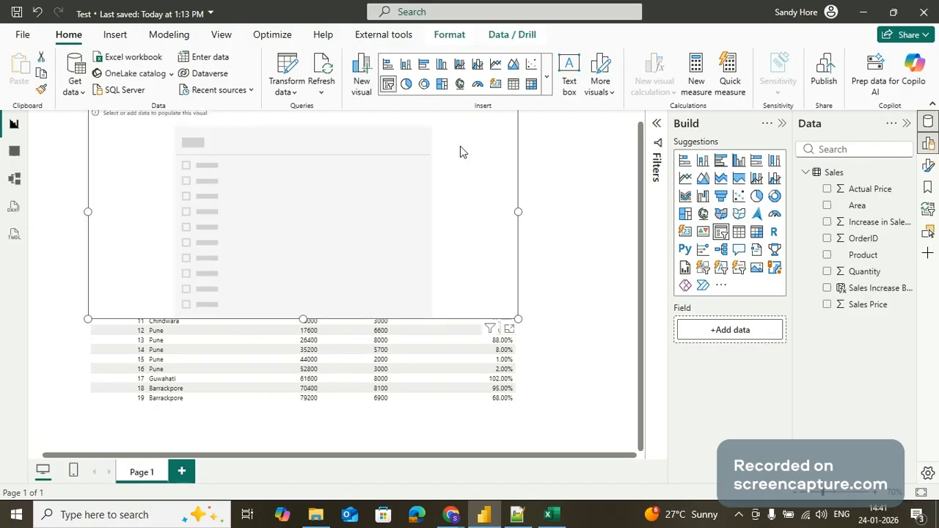
drag(88, 122, 231, 164)
drag(301, 237, 402, 203)
drag(628, 289, 603, 190)
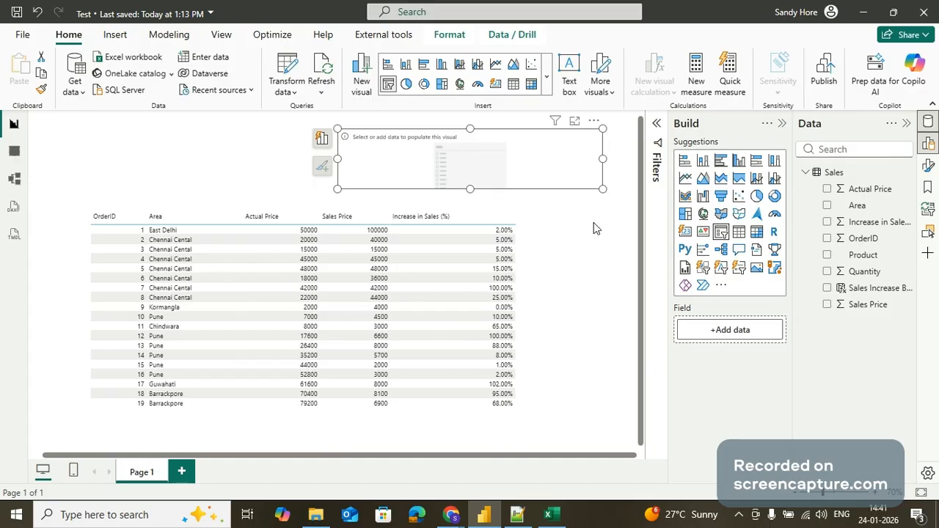
Step: Switch to Notepad++ and write "Greater Than 5%" on the empty line 613 of new 2.txt
click(518, 514)
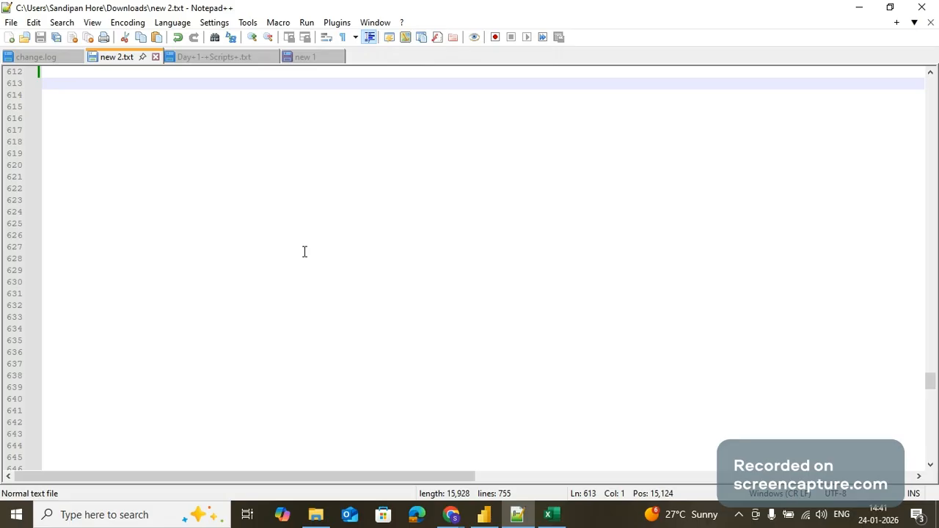
text(Gr)
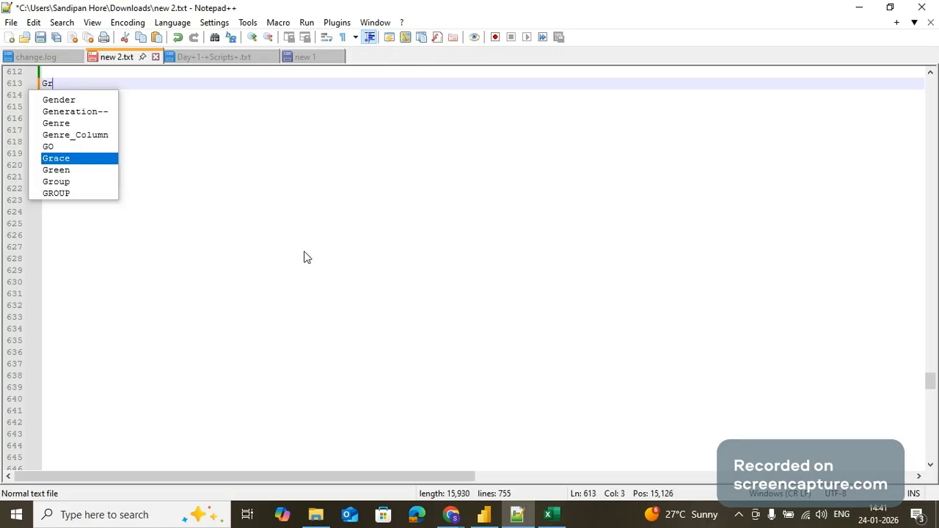
text(eater)
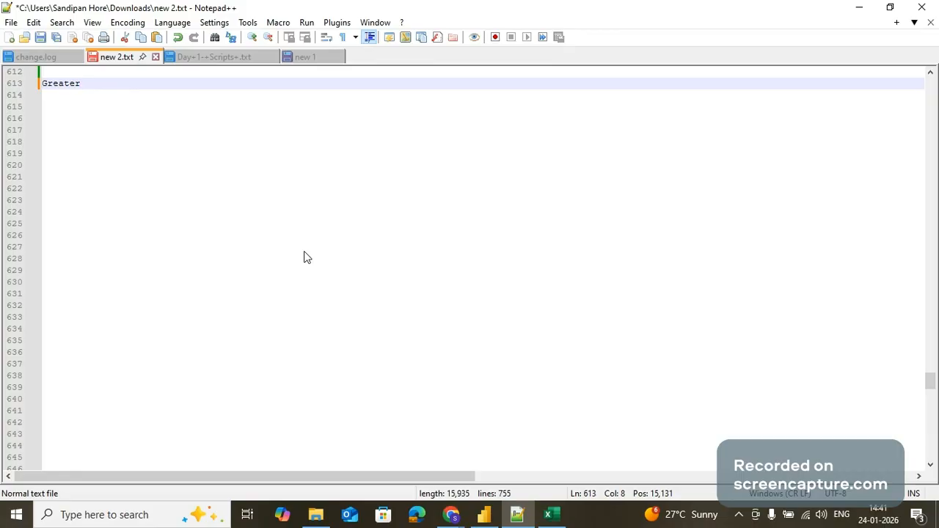
text( Th)
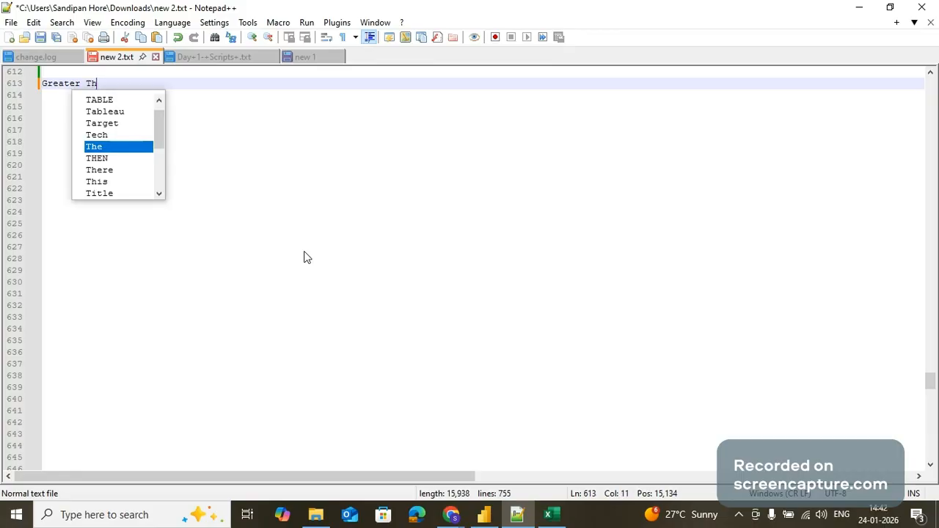
text(an 5%)
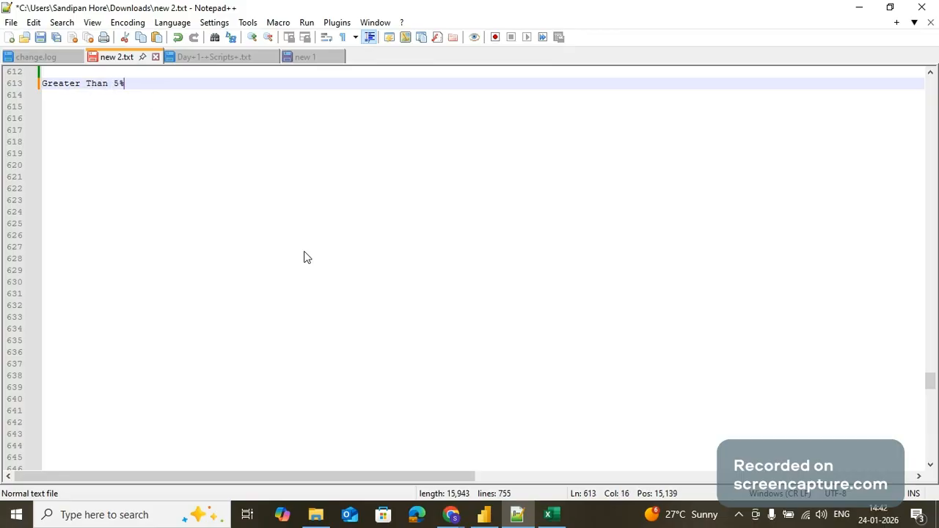
Step: Duplicate the "Greater Than 5%" line below itself and change the copy to "Greater Than 10%"
drag(124, 82, 45, 86)
key(ctrl+c)
click(152, 90)
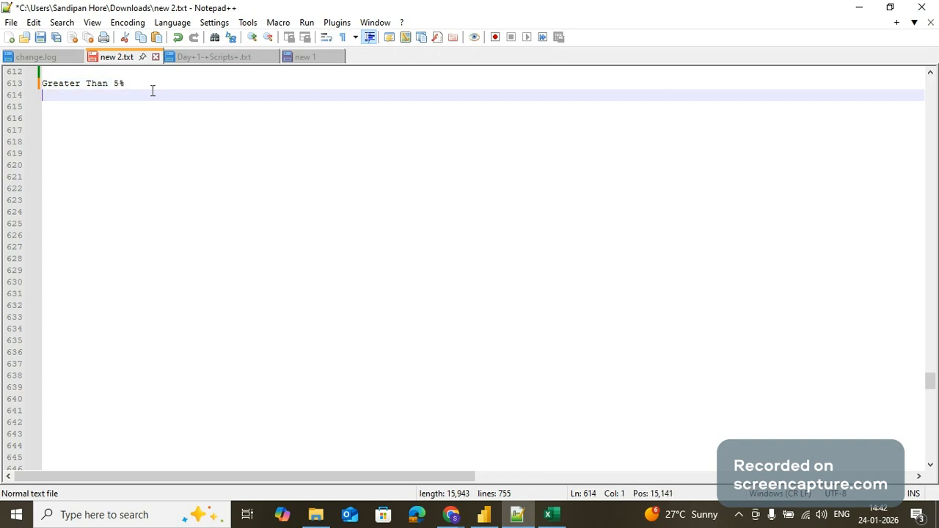
key(Return)
click(121, 94)
key(ctrl+v)
key(BackSpace)
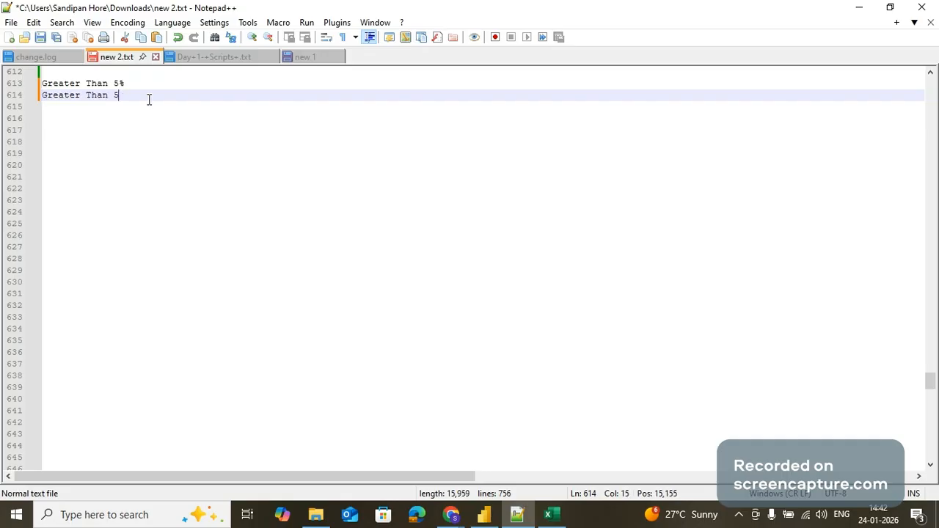
key(BackSpace)
text(10%)
key(Return)
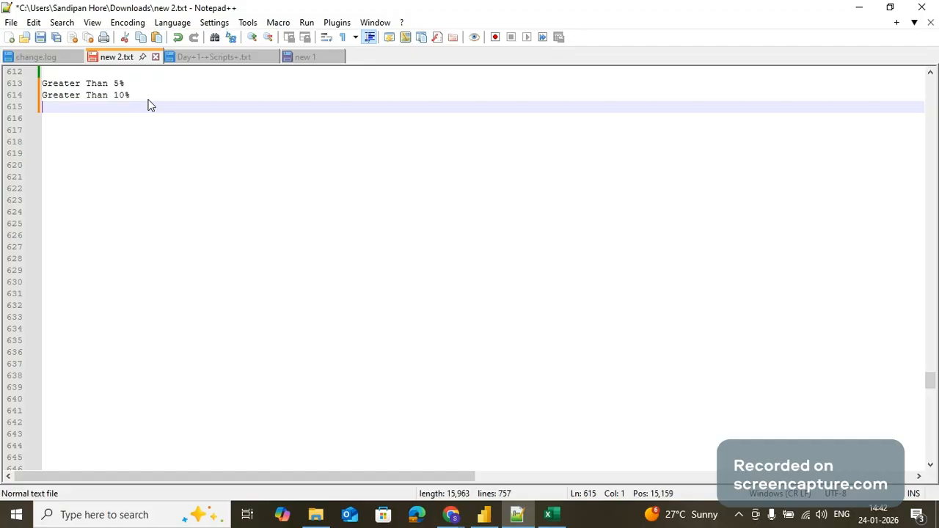
Step: Add a third line reading "Greater Than 15%" and highlight all three filter options
key(ctrl+v)
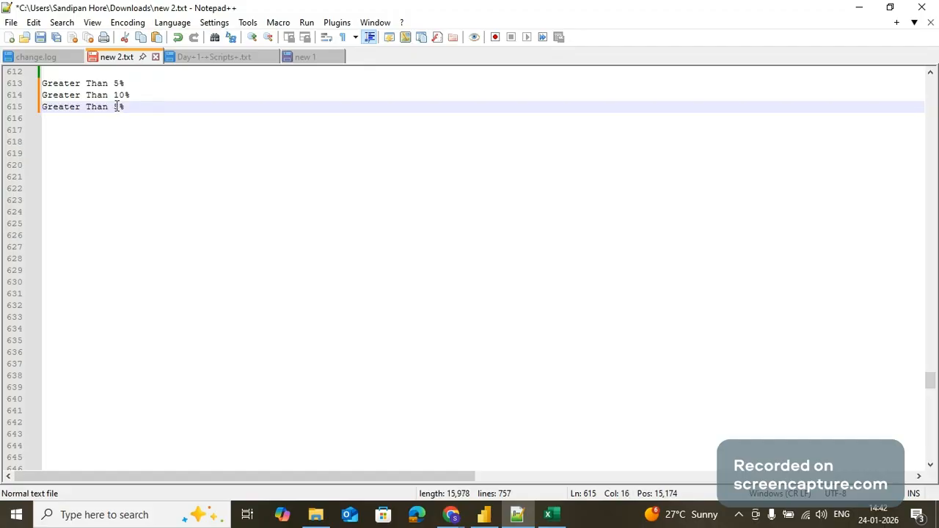
click(116, 107)
text(1)
click(152, 107)
drag(152, 107, 40, 84)
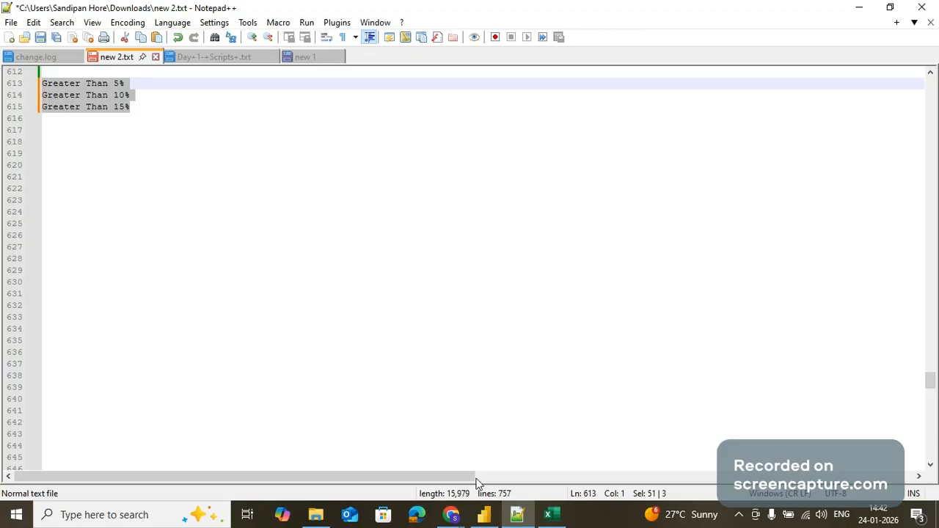
Step: Return to Power BI and examine the SWITCH conditions and labels in the Sales Increase Bucket column's formula, leaving it unedited
click(484, 515)
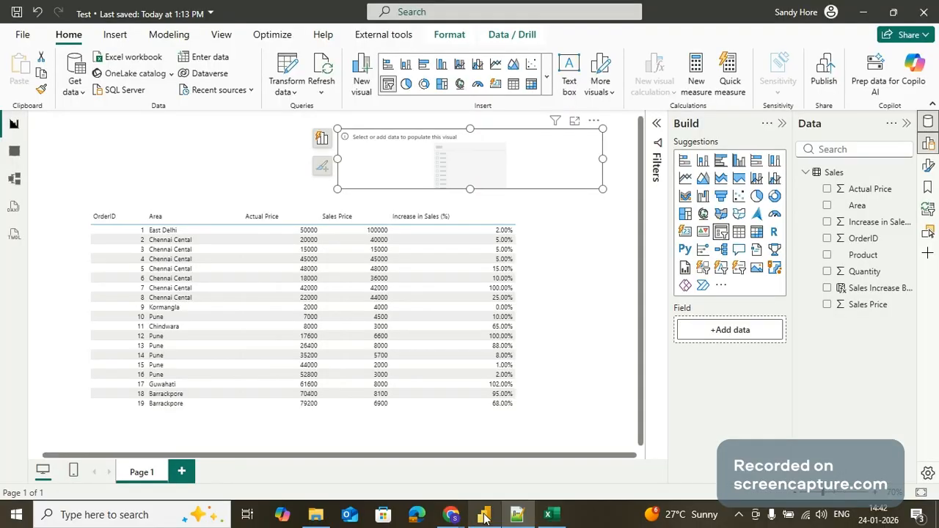
click(866, 290)
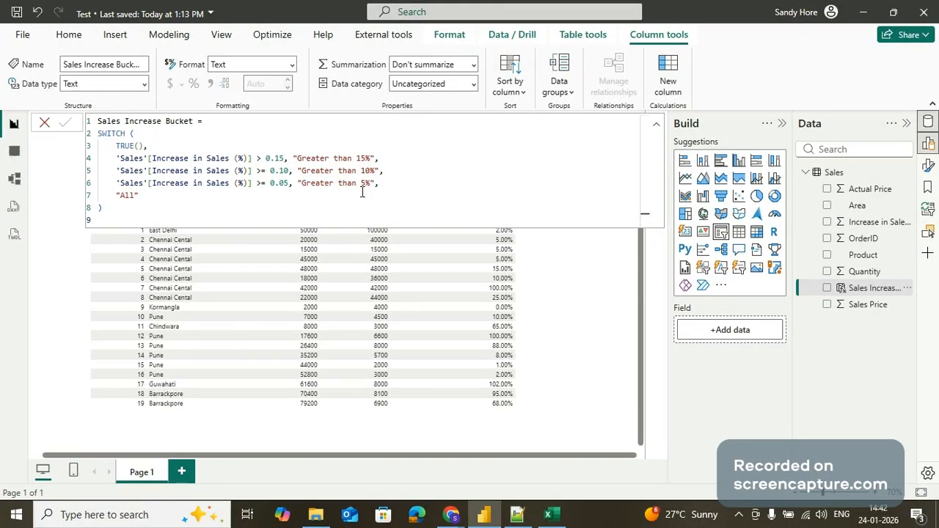
double_click(126, 159)
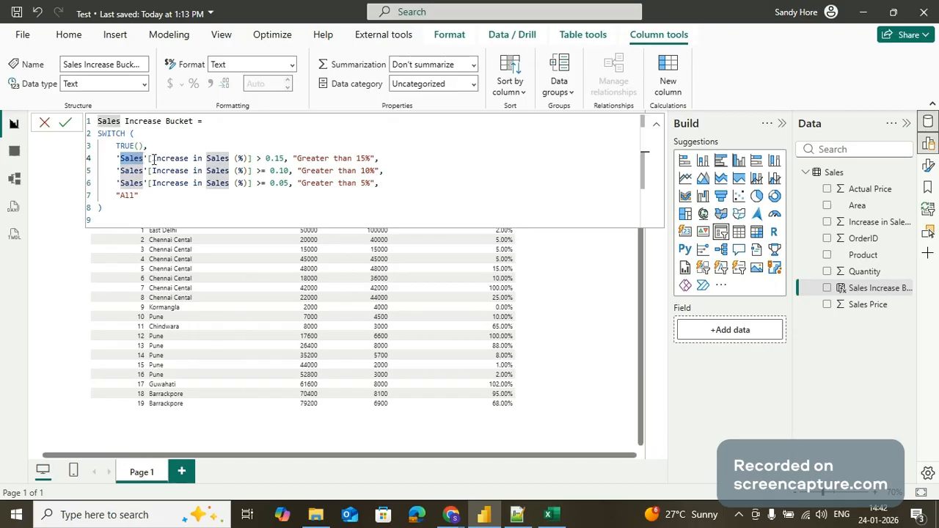
drag(152, 159, 248, 158)
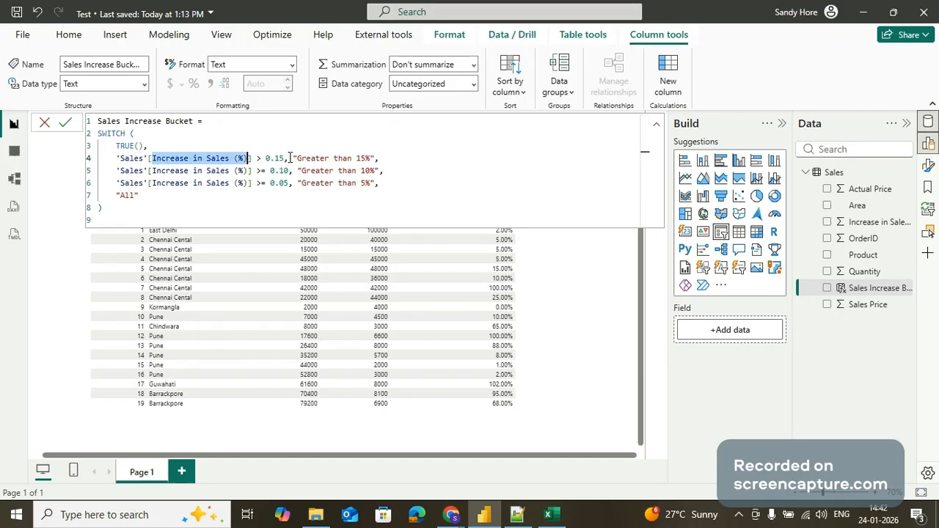
drag(293, 157, 375, 159)
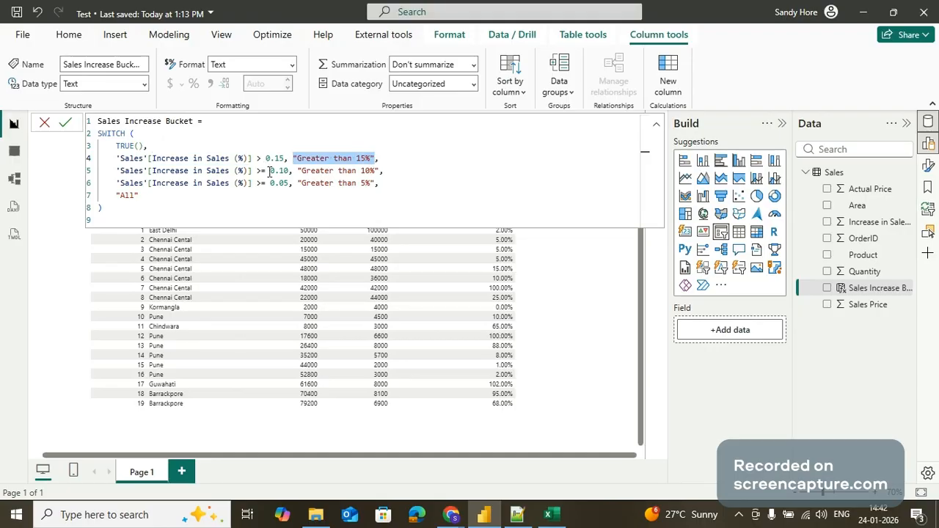
drag(270, 171, 369, 170)
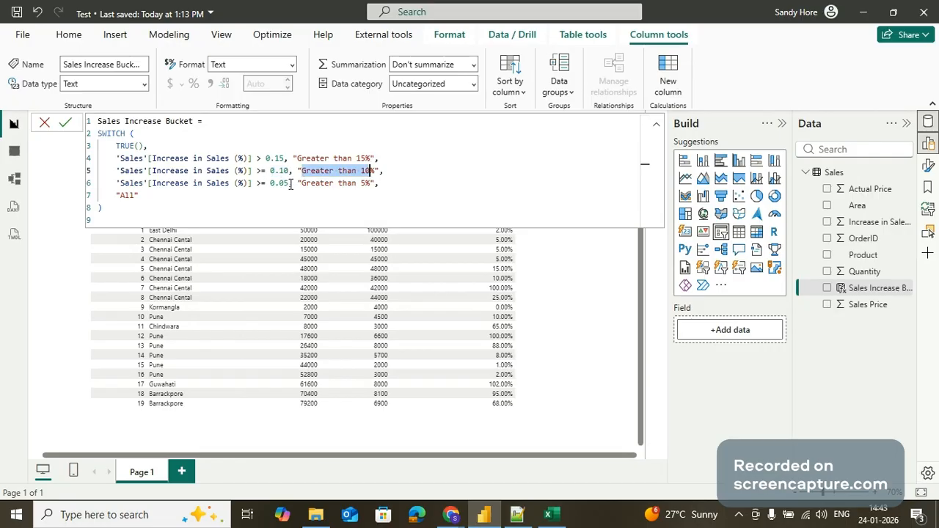
drag(301, 183, 370, 182)
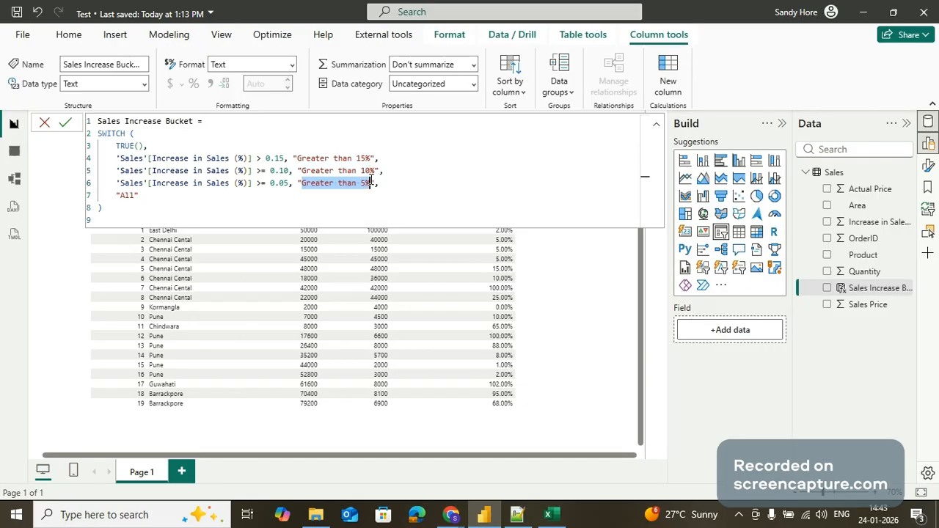
click(44, 124)
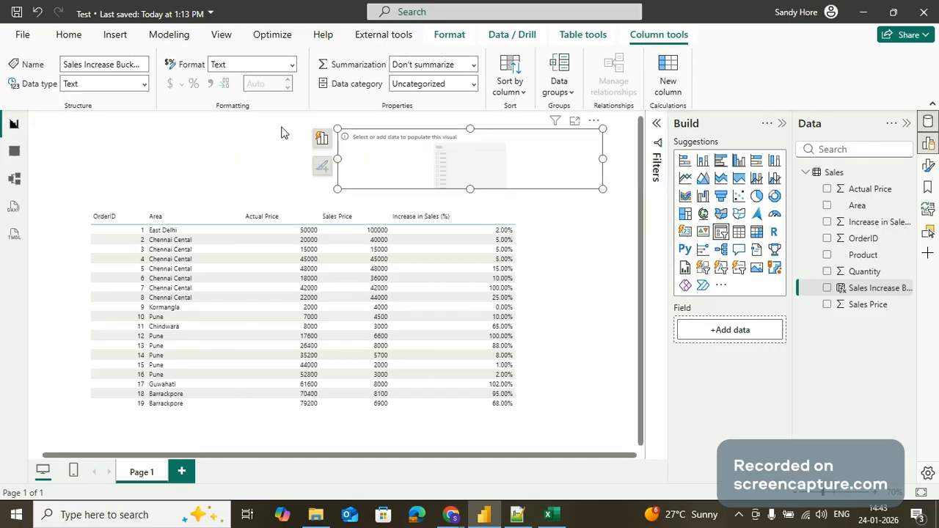
Step: Populate the empty slicer with the Sales Increase Bucket field and set its style to Dropdown
click(827, 289)
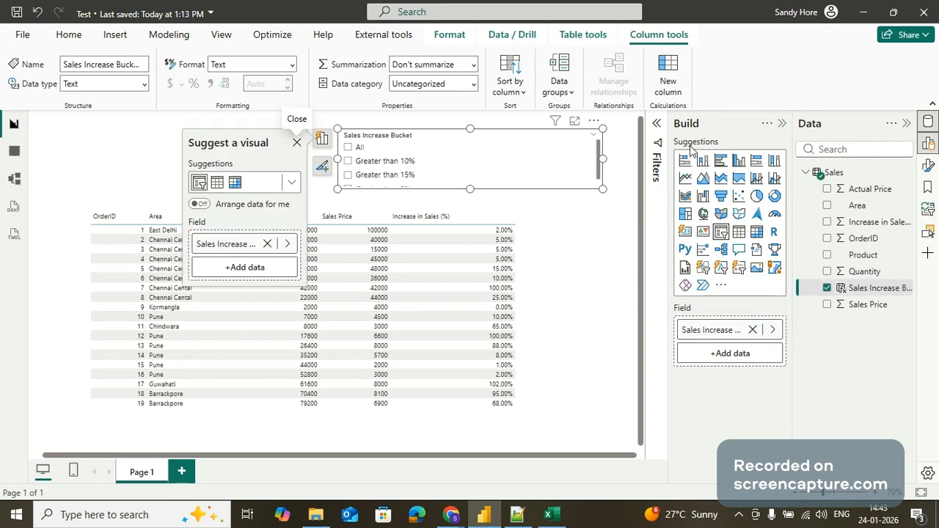
click(928, 166)
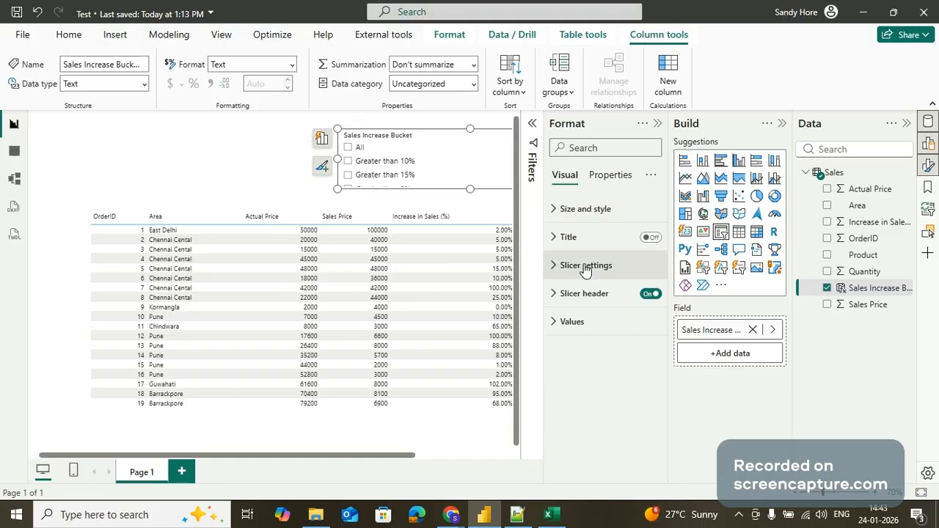
click(585, 268)
click(605, 336)
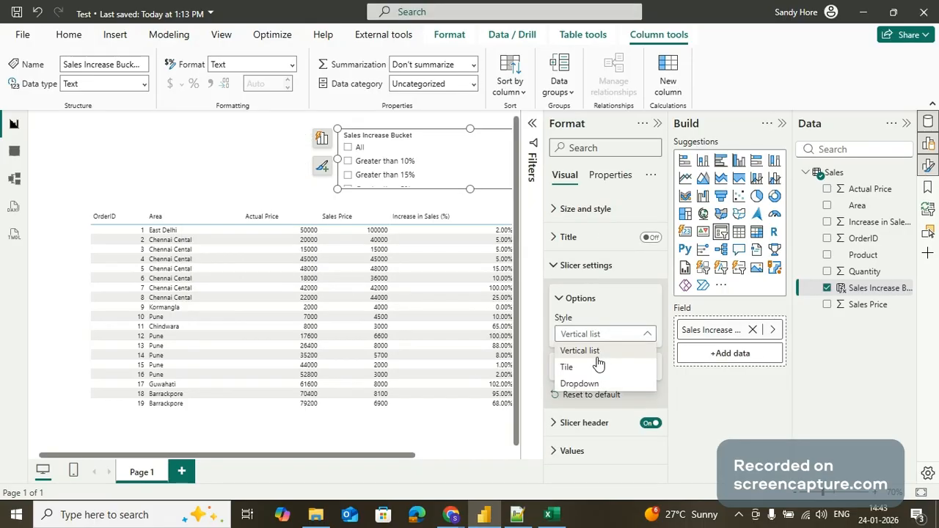
click(596, 387)
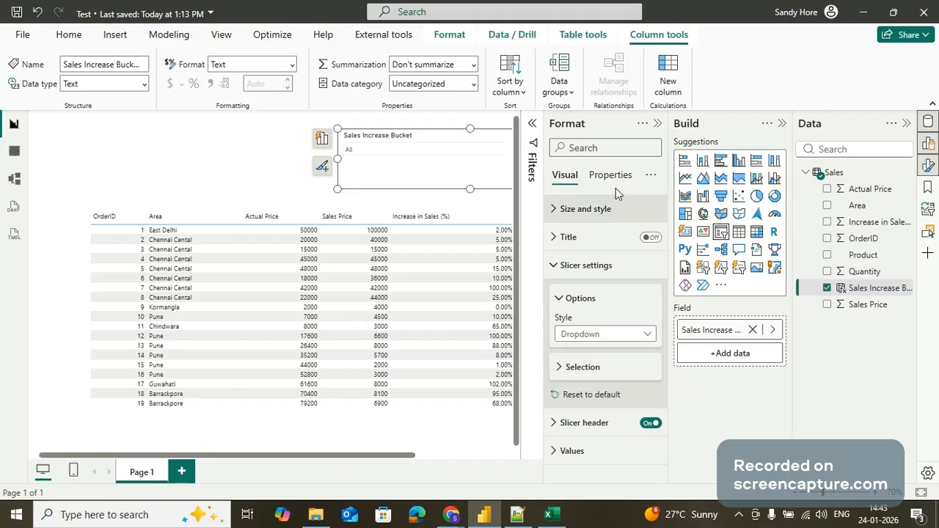
click(658, 125)
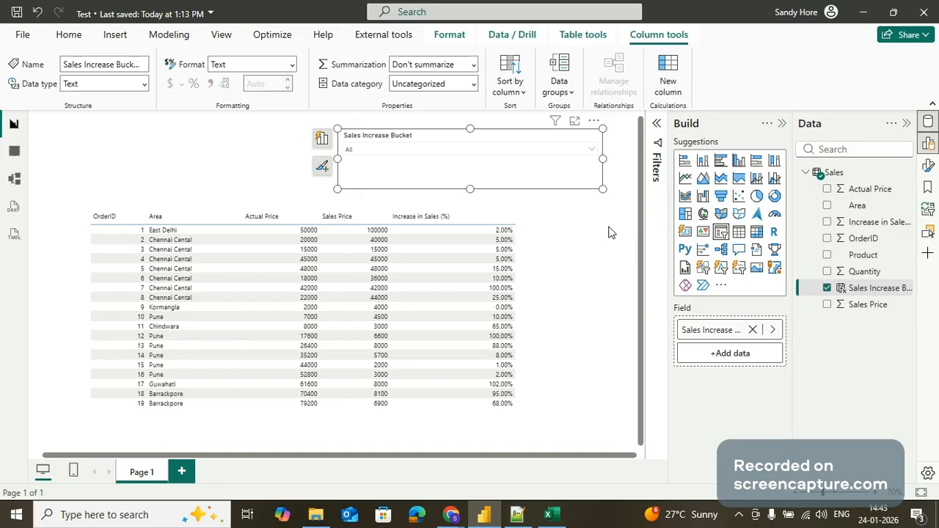
Step: Filter the sales table to the "Greater than 5%" option of the Sales Increase Bucket slicer and collapse its list
click(585, 155)
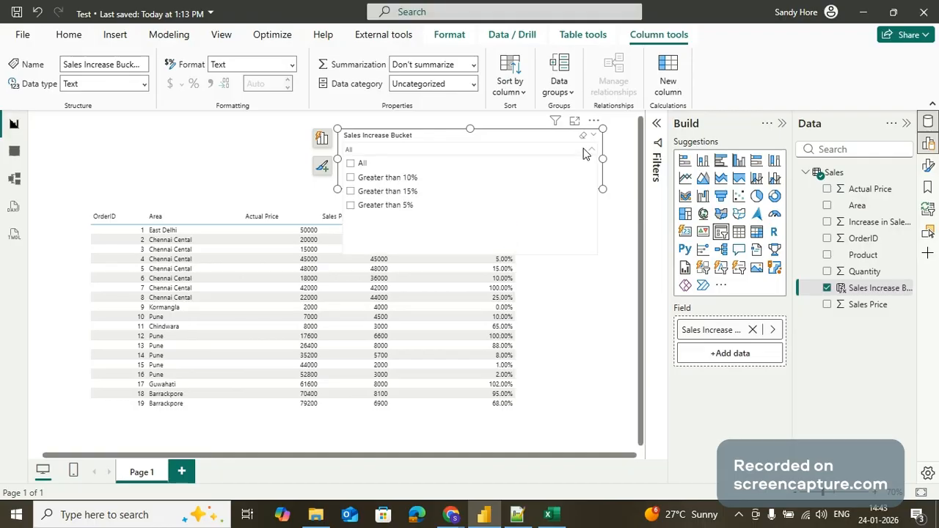
click(350, 206)
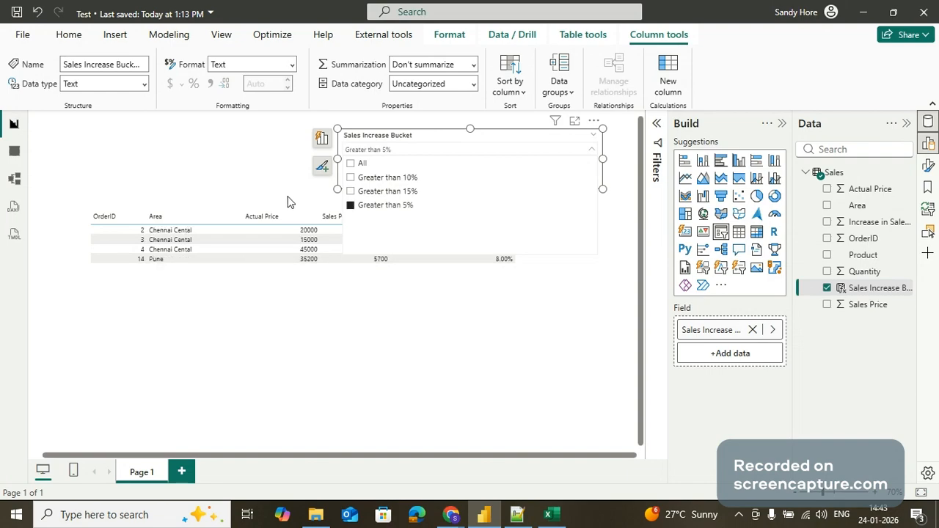
click(289, 201)
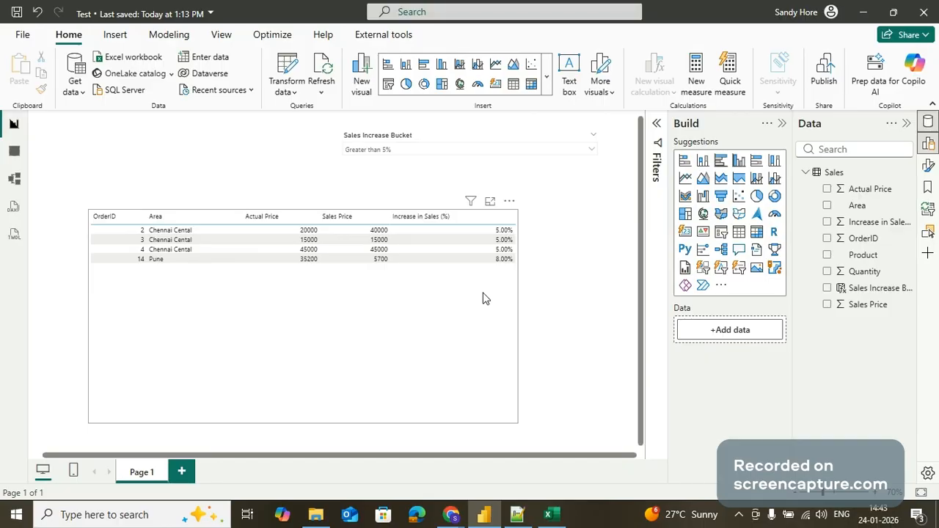
Step: Switch to the Sales sheet of the Book1.xlsx workbook in Excel
click(550, 516)
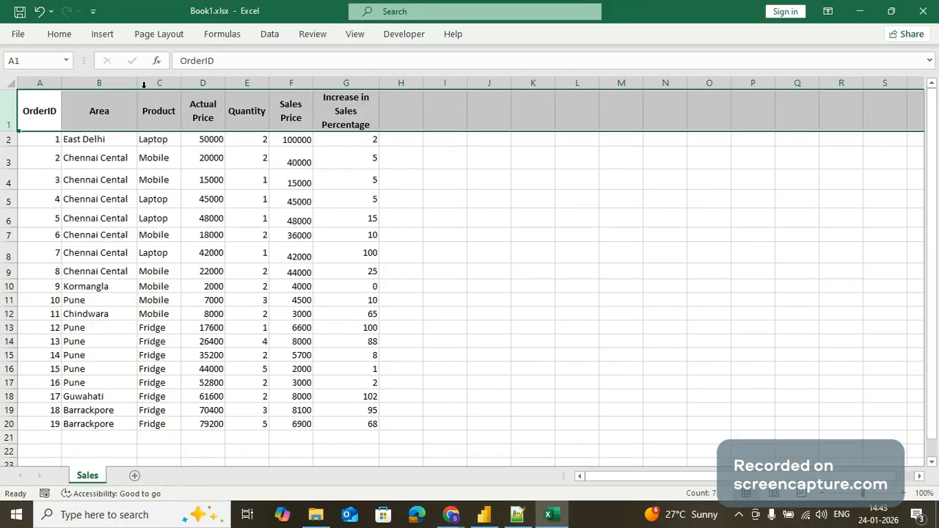
click(59, 33)
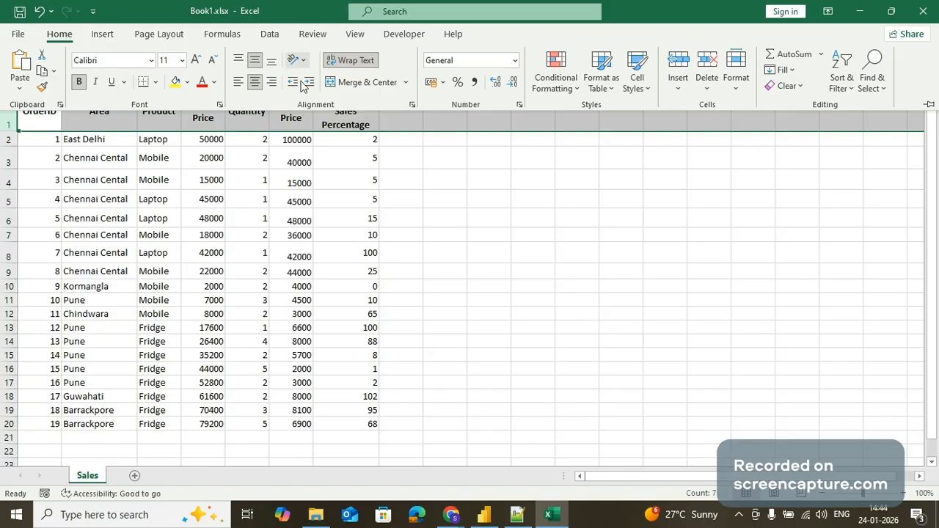
click(352, 127)
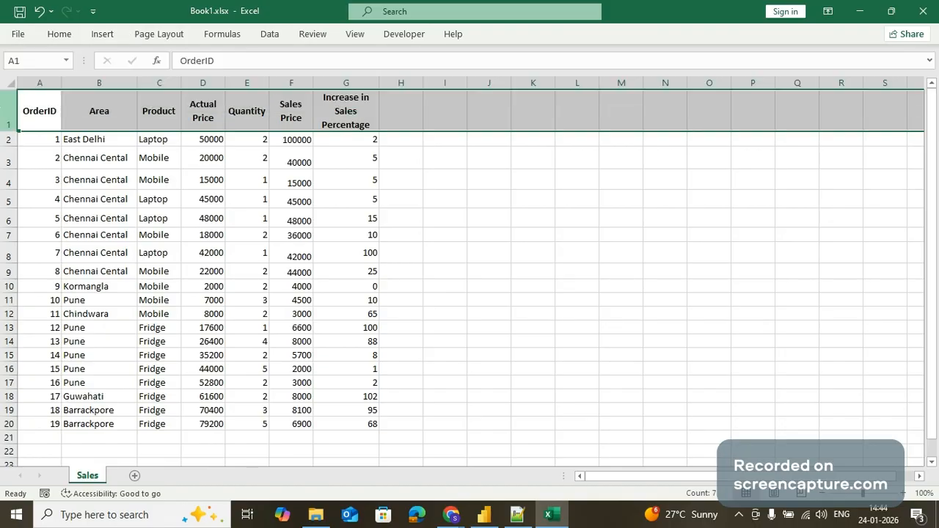
click(59, 33)
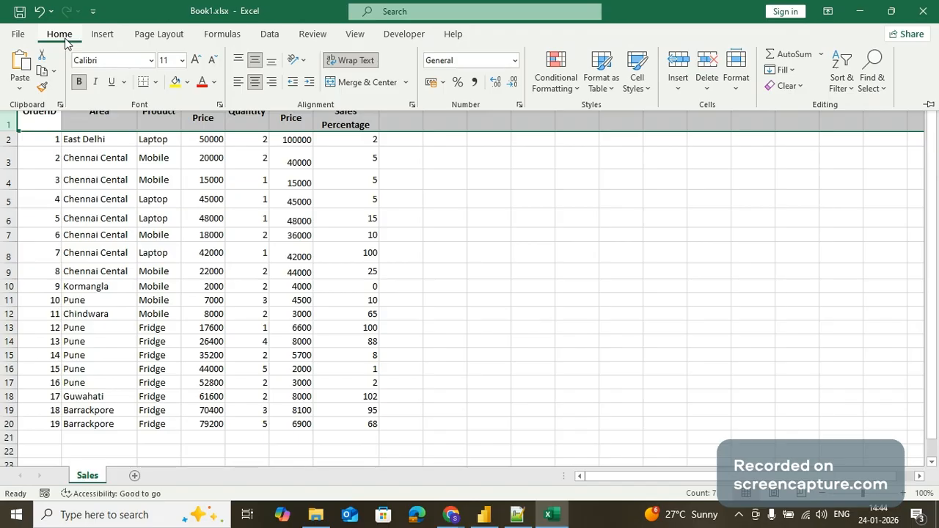
click(102, 35)
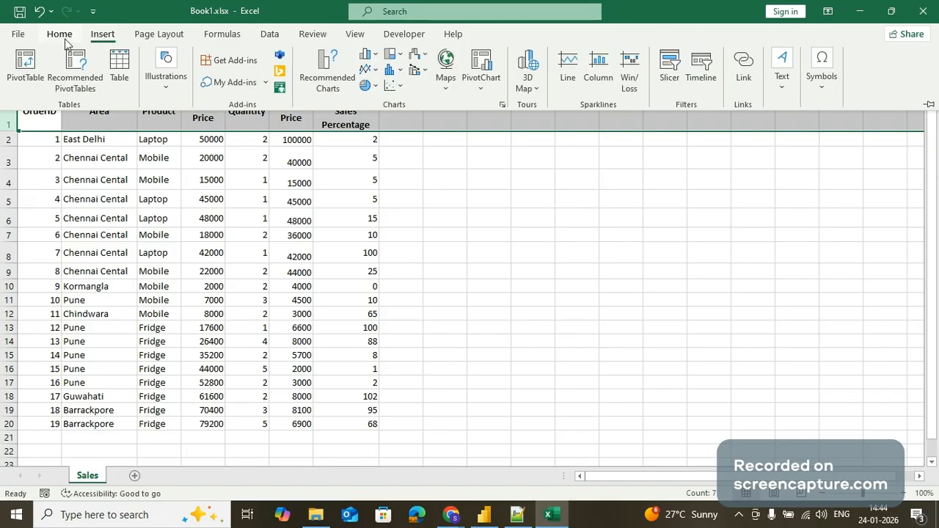
click(68, 40)
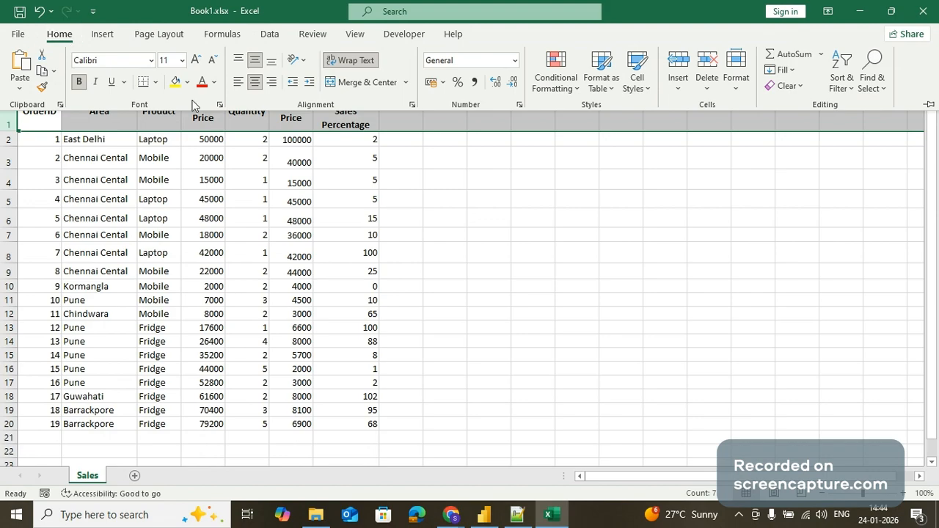
click(332, 145)
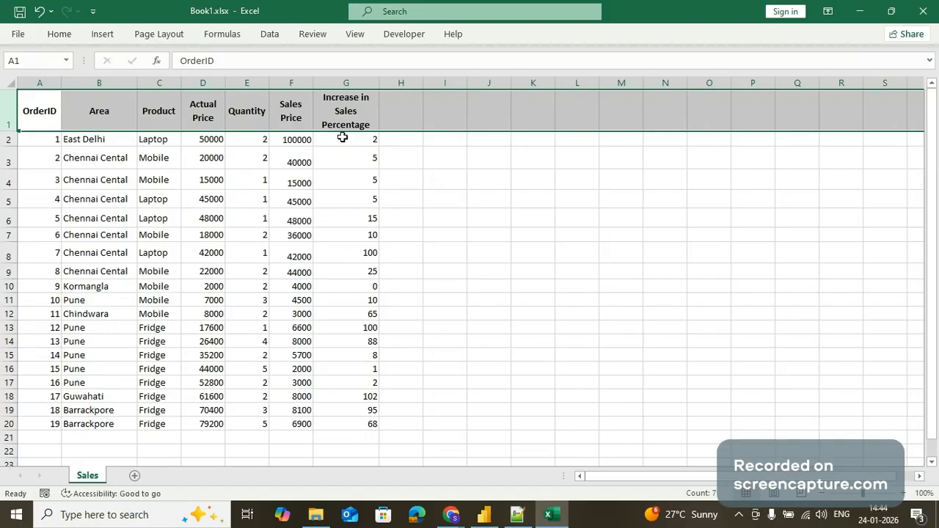
Step: Examine the Increase in Sales Percentage values row by row, check them against the filtered Power BI table, and return to Excel
click(342, 138)
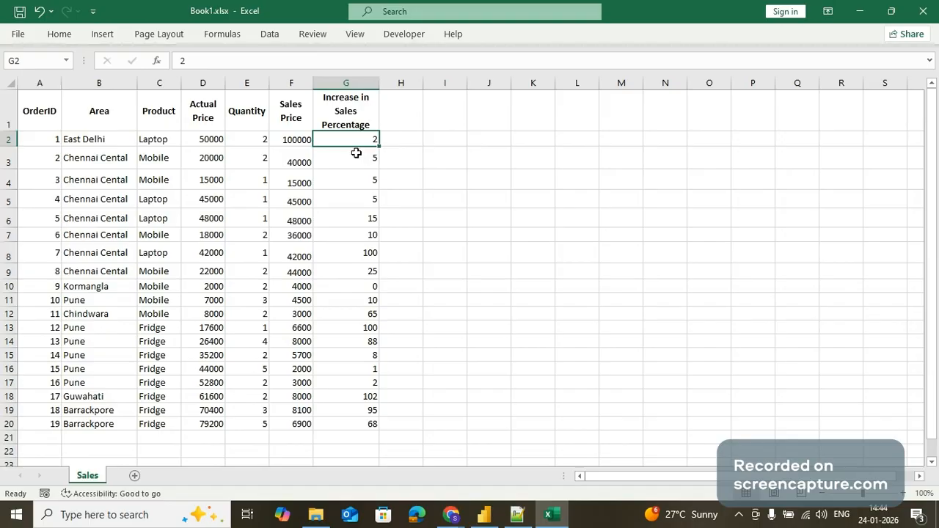
click(359, 166)
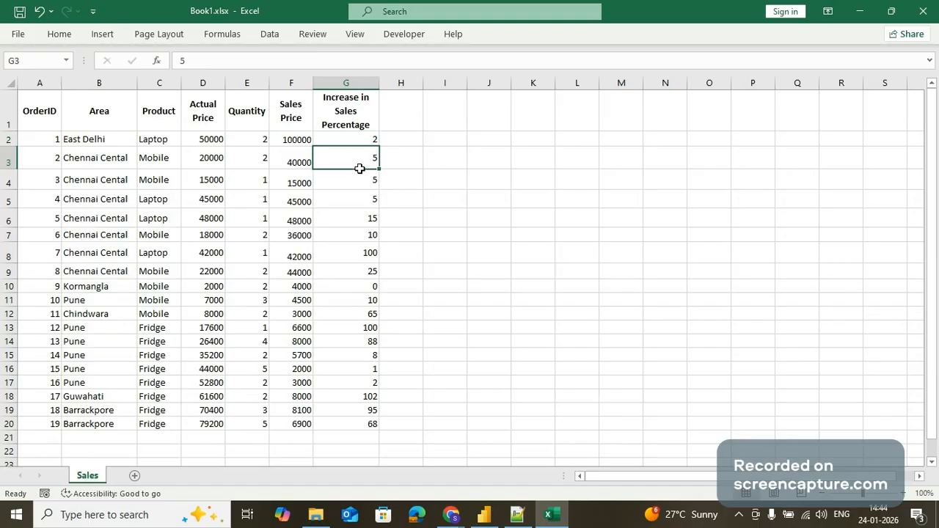
drag(359, 167, 357, 199)
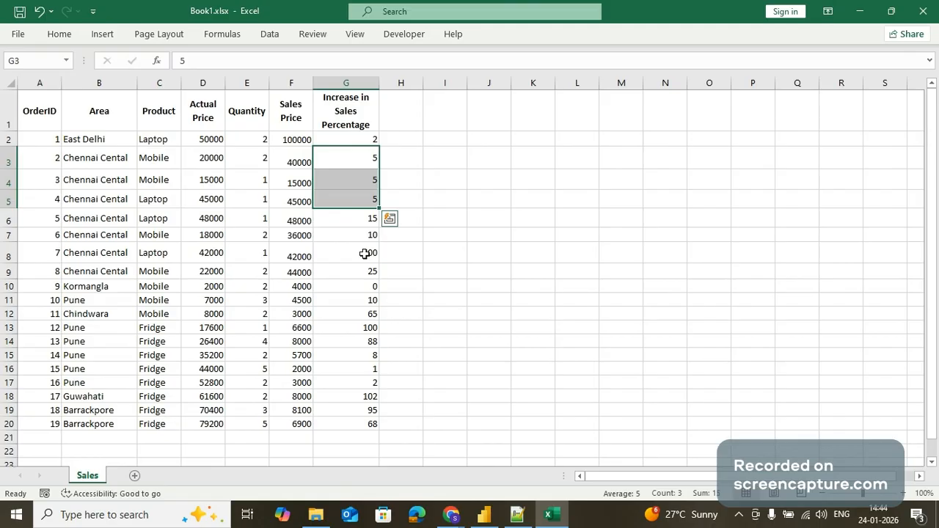
click(365, 253)
key(Down)
key(Down)
key(Down)
key(Down)
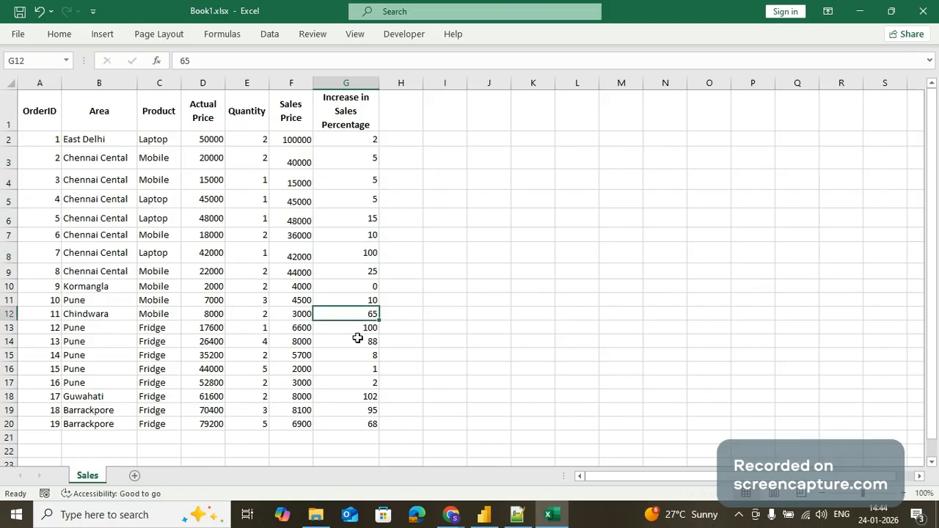
key(Down)
key(Down)
key(Down)
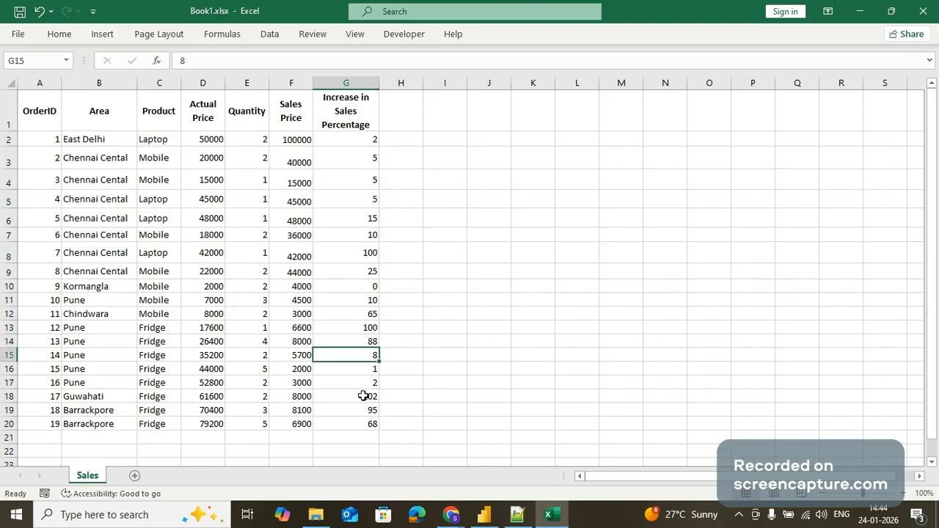
click(363, 396)
key(Down)
key(Down)
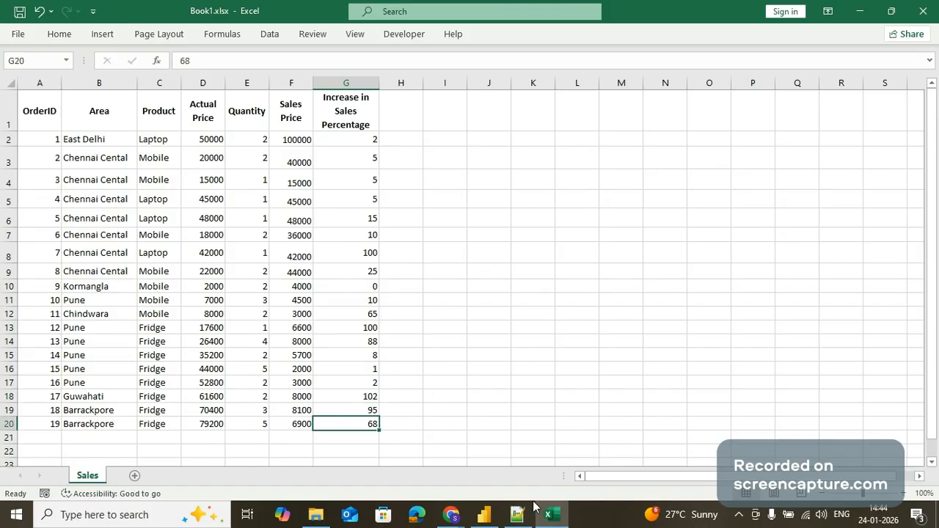
click(492, 524)
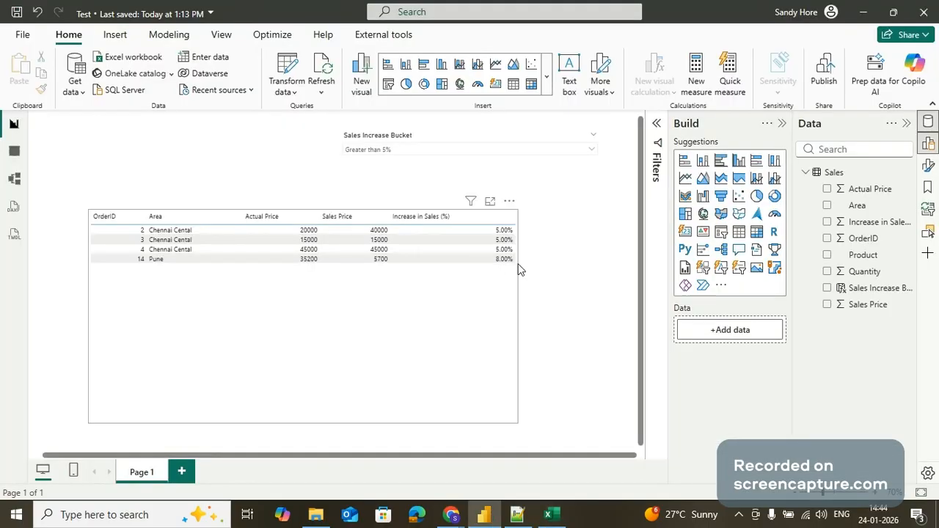
click(549, 515)
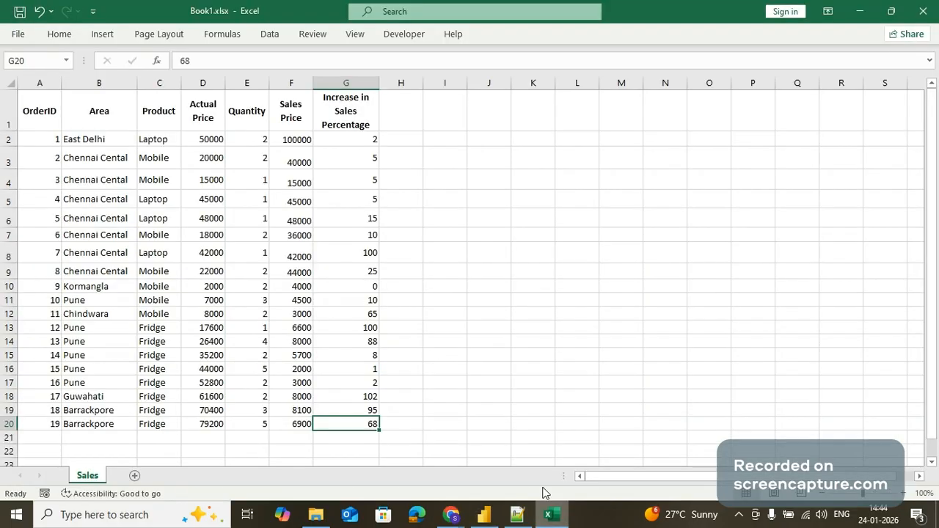
Step: Add filter controls to the header row of the Sales sheet
click(6, 114)
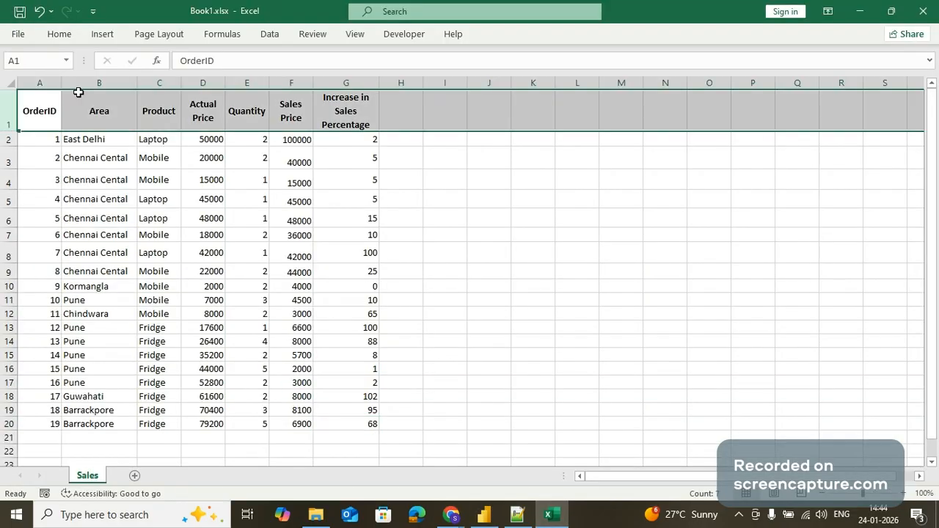
click(271, 35)
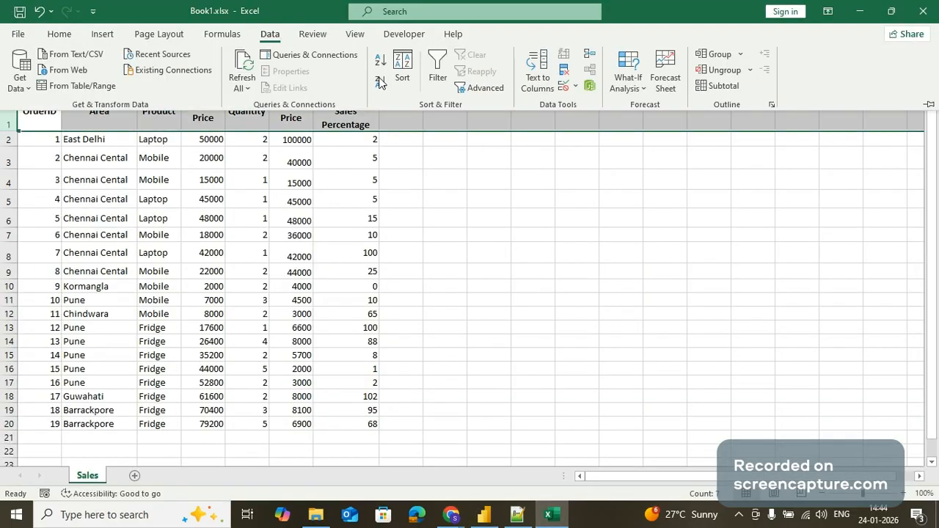
click(436, 73)
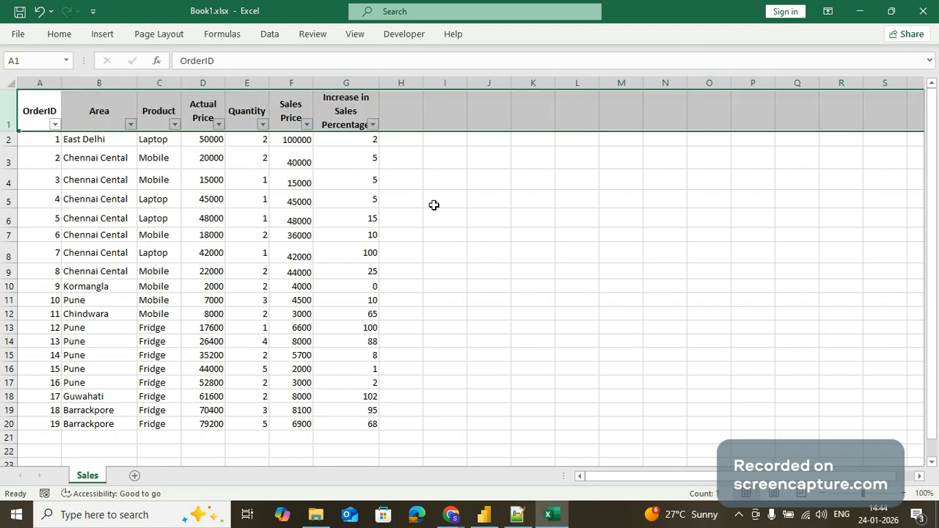
click(270, 35)
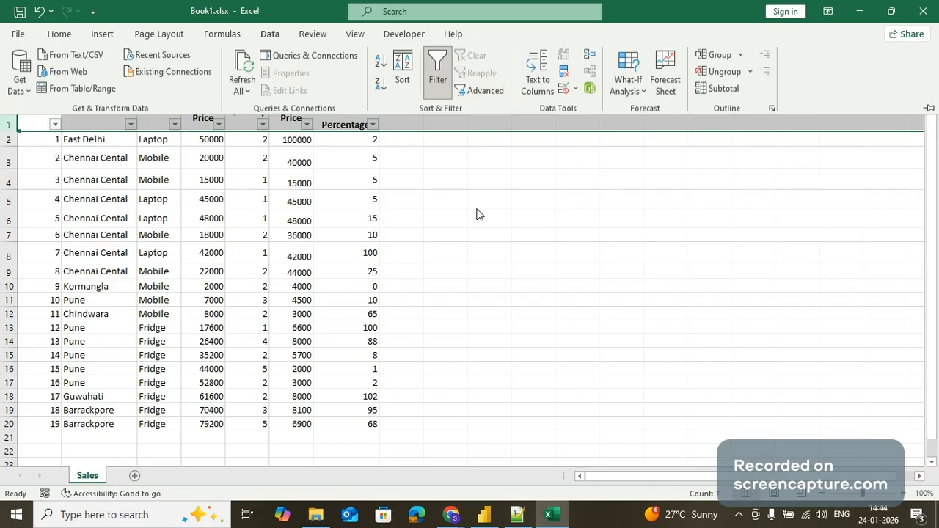
Step: Filter the Increase in Sales Percentage column to exclude 0, 1 and 2, and select all of its remaining values
click(372, 129)
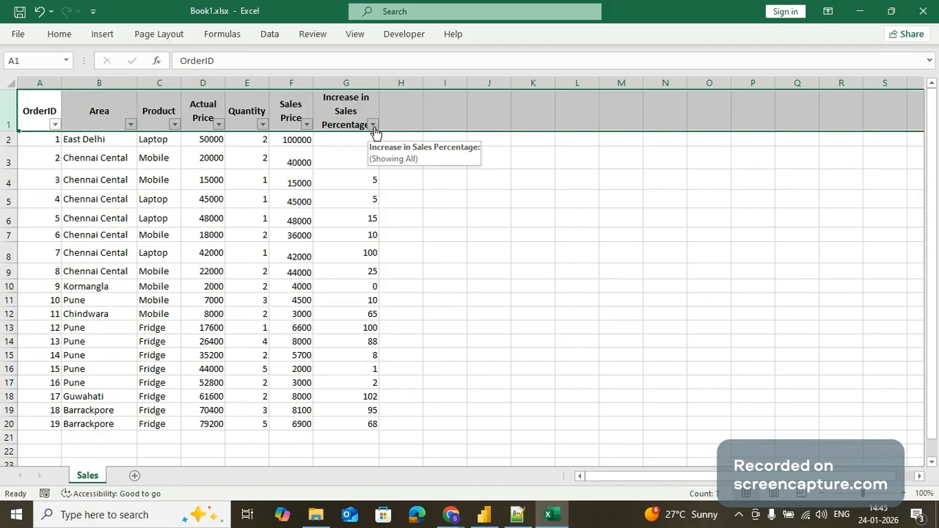
click(374, 127)
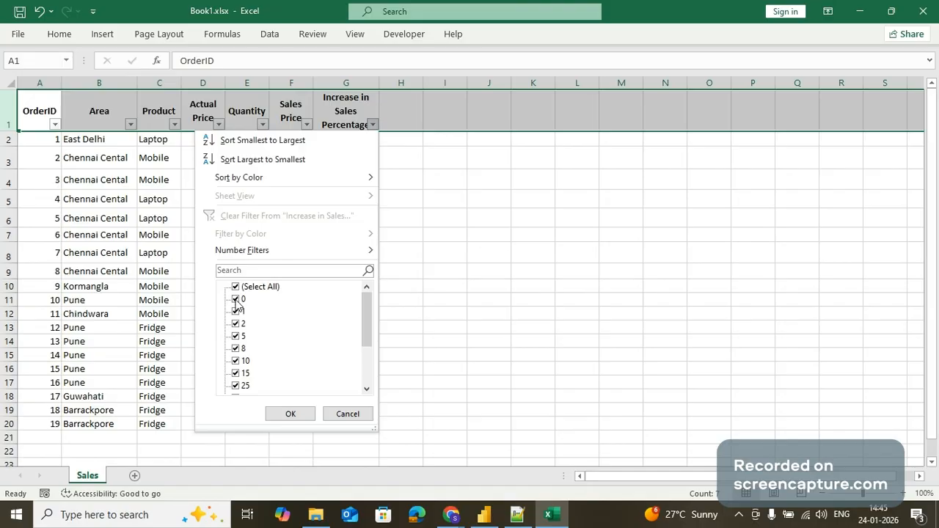
click(236, 299)
click(236, 312)
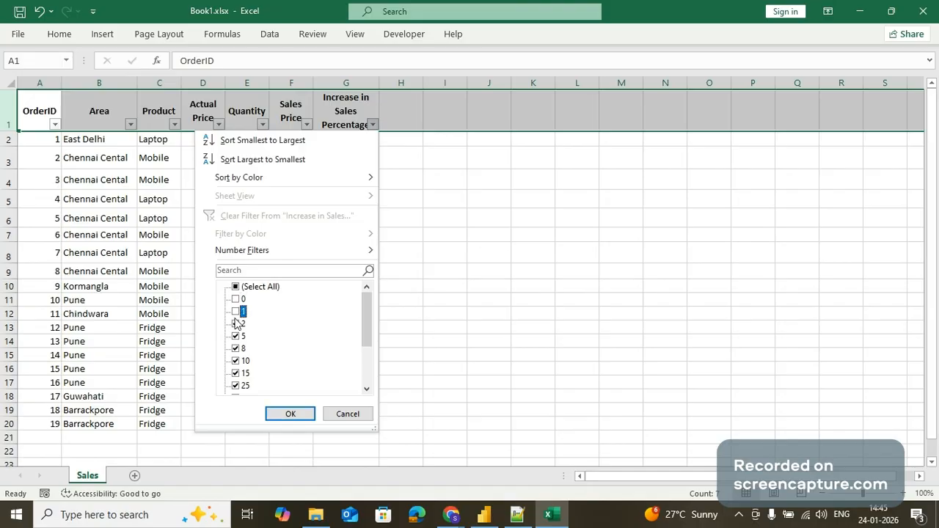
click(236, 324)
scroll(309, 311, down, 1)
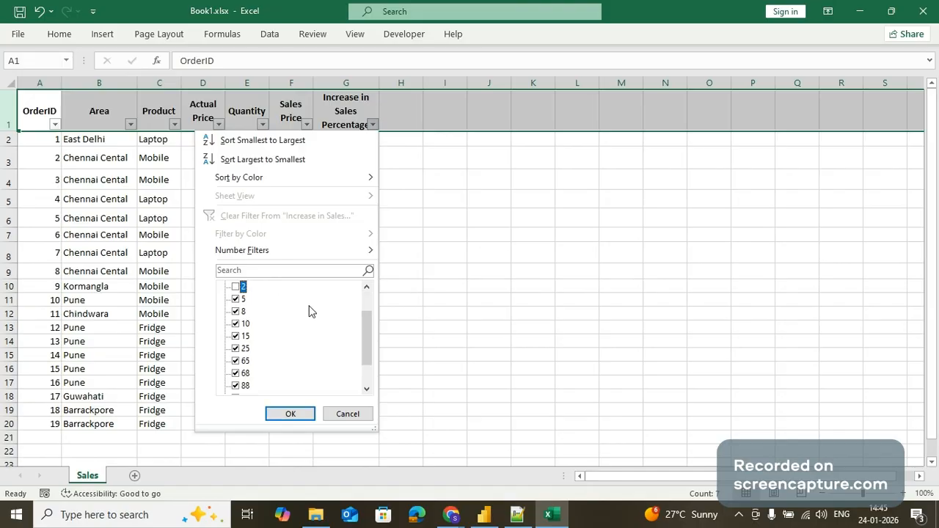
scroll(301, 317, up, 1)
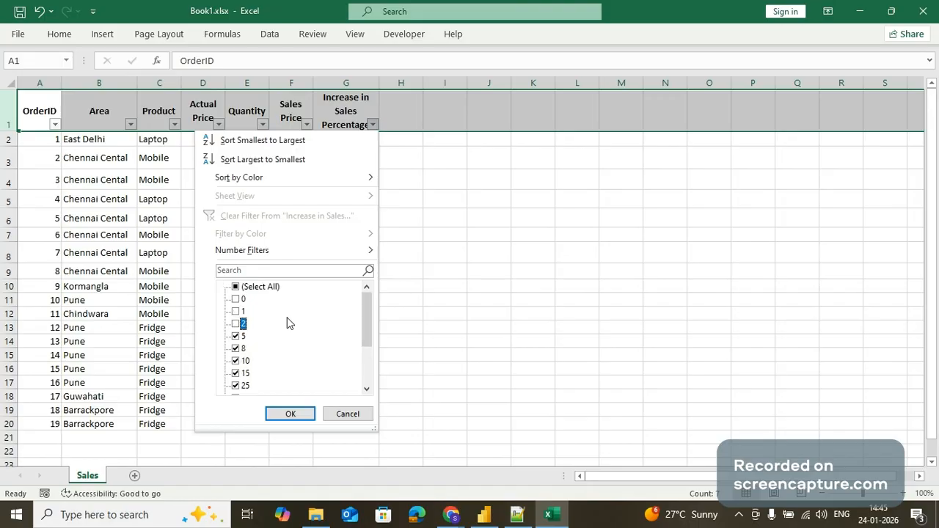
click(296, 419)
click(425, 302)
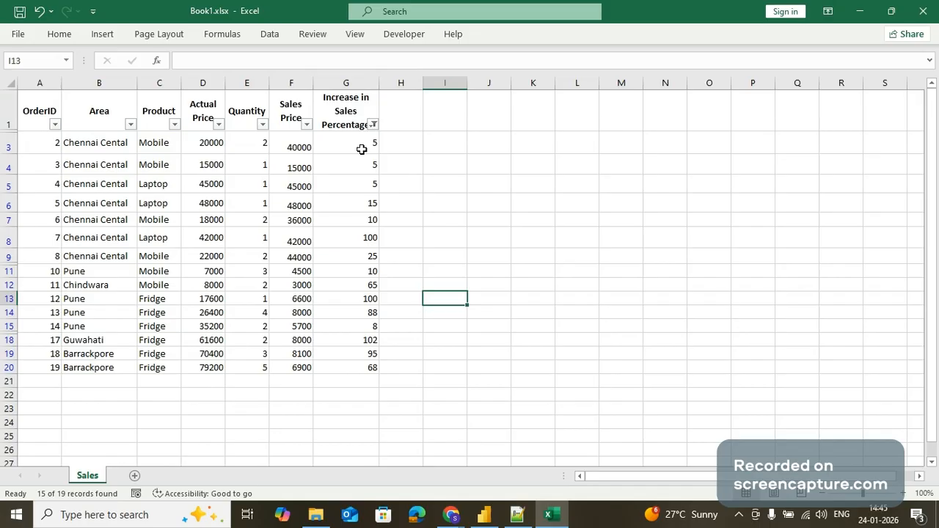
drag(362, 148, 352, 367)
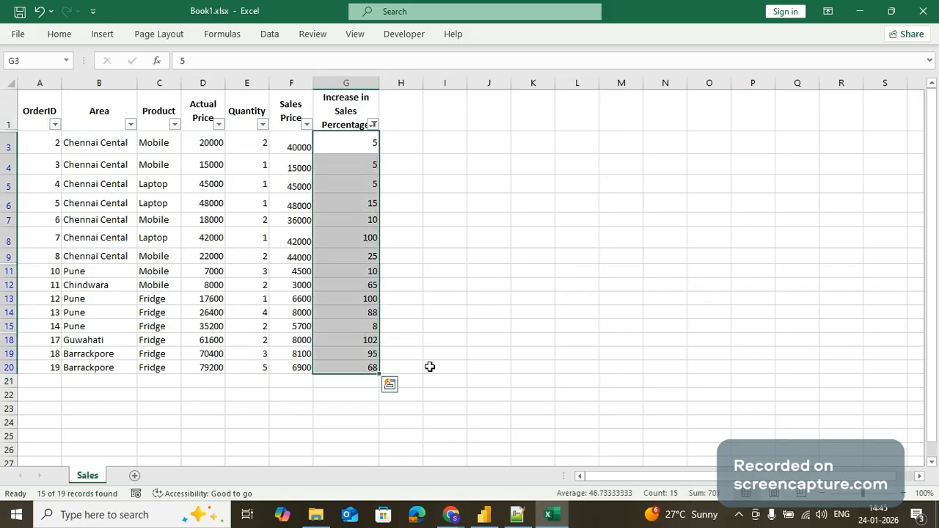
Step: Switch to Power BI and copy the entire formula of the Sales Increase Bucket column
click(485, 515)
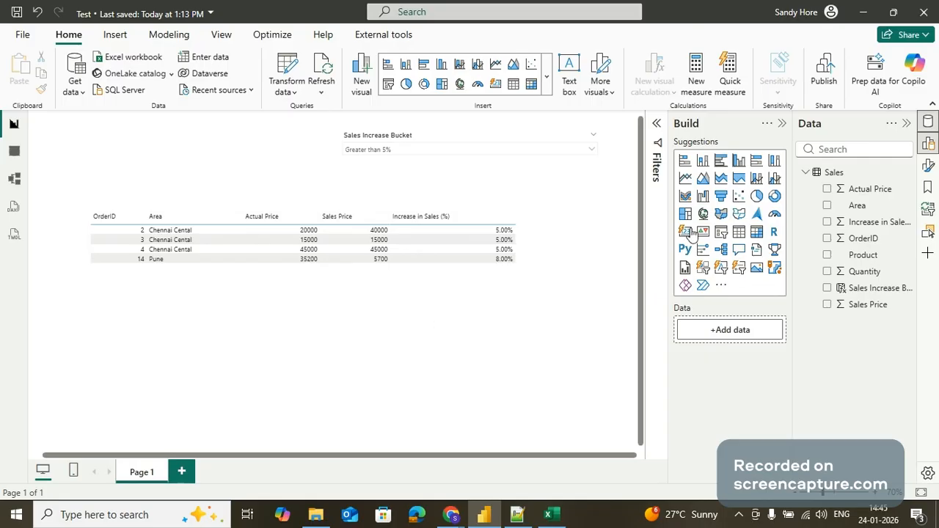
click(846, 292)
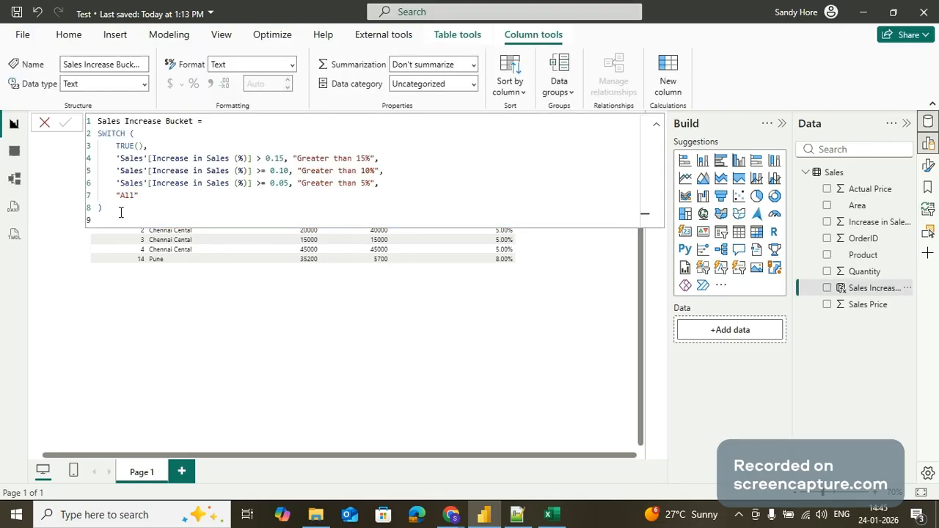
drag(103, 219, 96, 119)
key(ctrl+c)
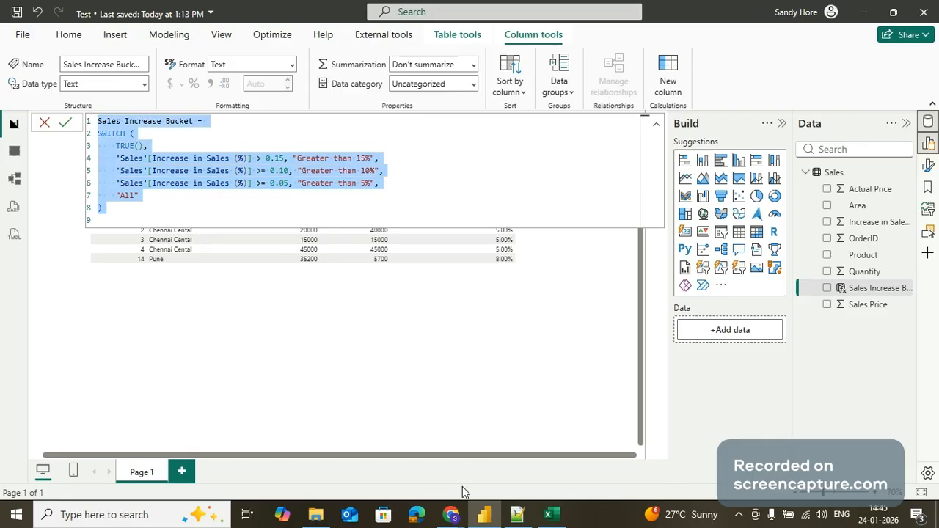
Step: Paste the copied formula into new 2.txt in Notepad++, leaving a blank line below "Greater Than 15%"
click(518, 515)
click(183, 105)
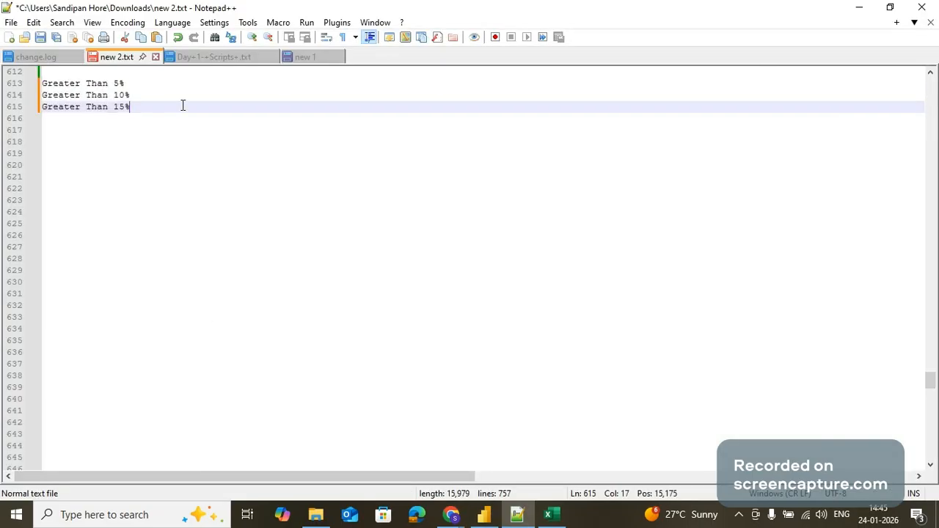
key(Return)
key(Return)
key(ctrl+v)
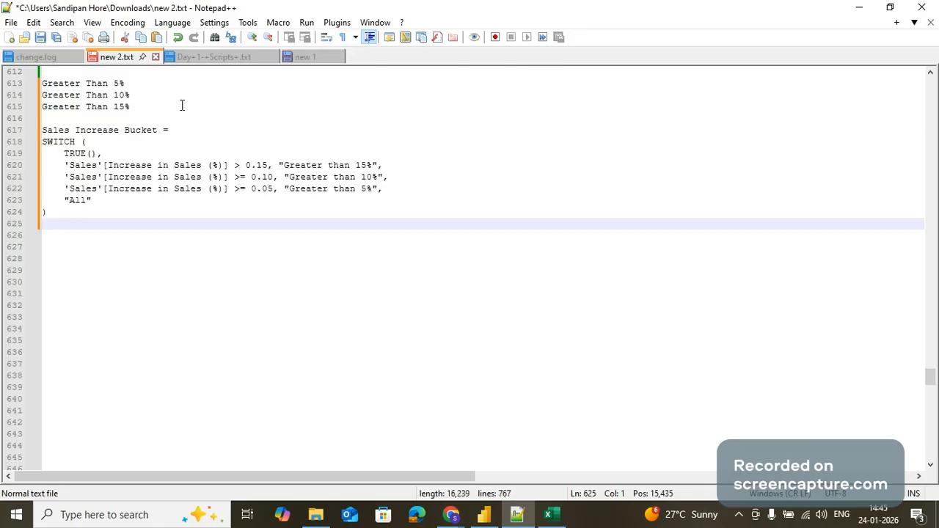
Step: Compare the three "Greater Than" options with the pasted SWITCH conditions, highlighting the options and the ">= 0.05" comparison
drag(156, 105, 41, 82)
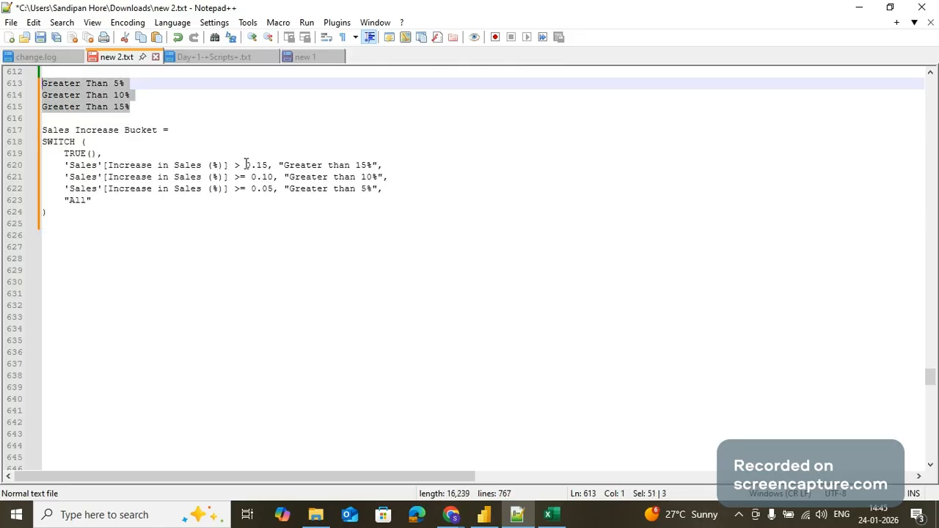
click(161, 215)
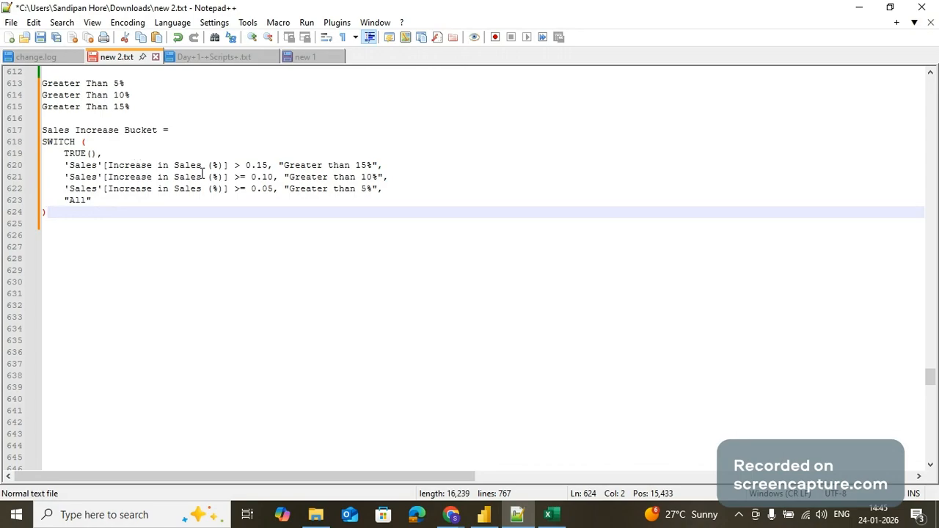
drag(236, 188, 273, 190)
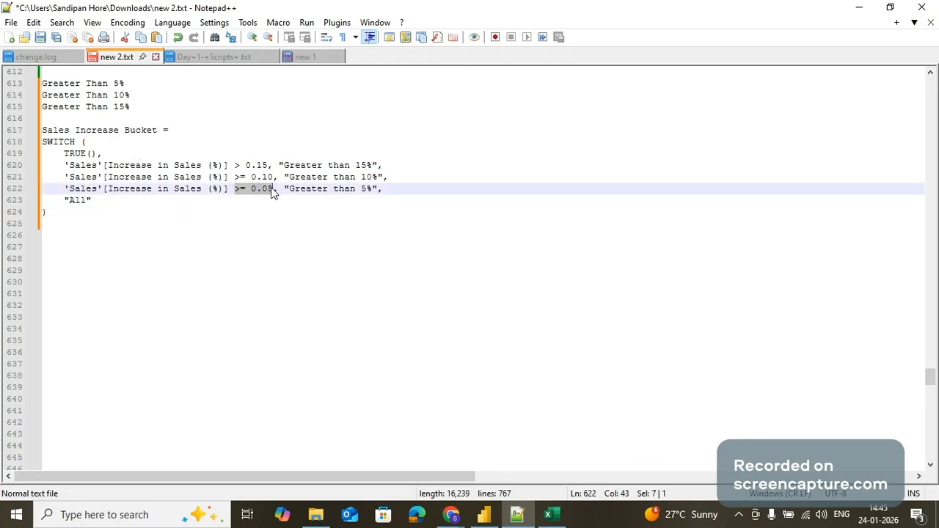
click(137, 85)
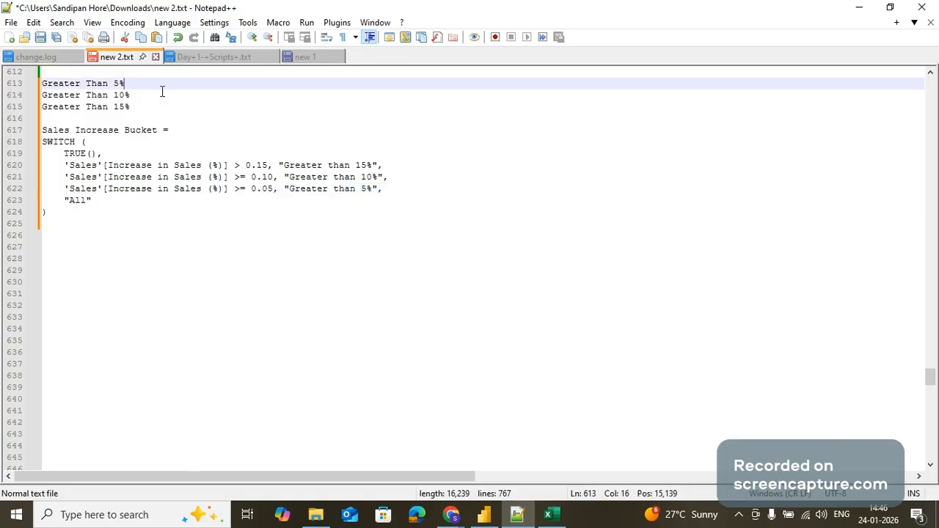
Step: Append "(5-10)" to the "Greater Than 5%" line, and in Power BI filter the Sales Increase Bucket slicer to "Greater than 10%"
text((5-10))
click(481, 515)
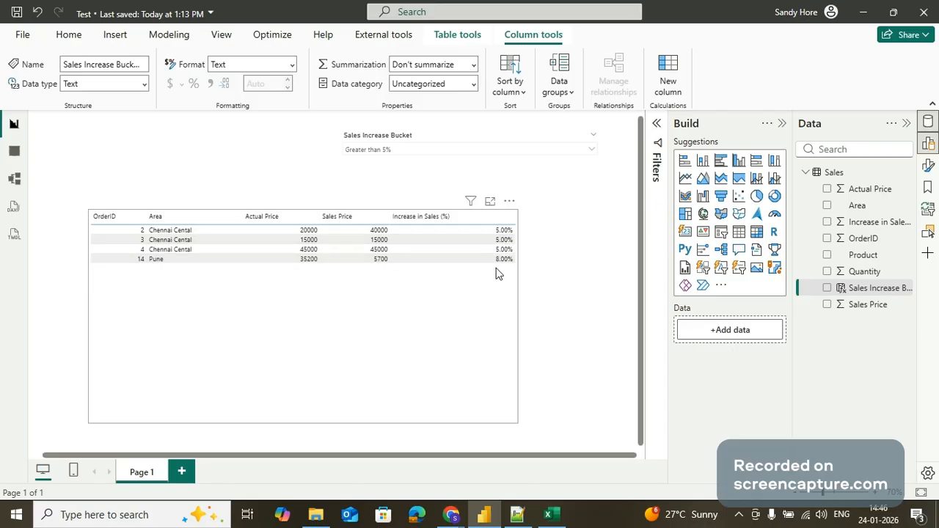
click(485, 153)
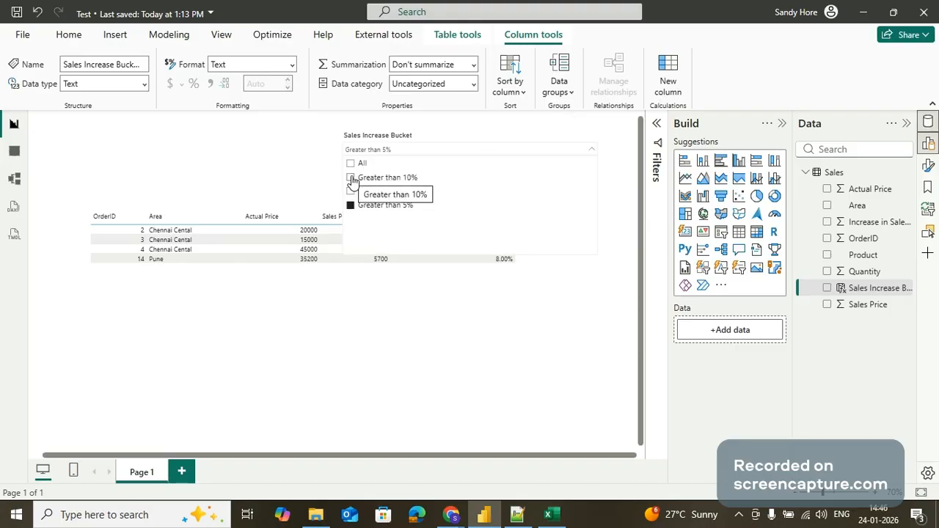
click(351, 179)
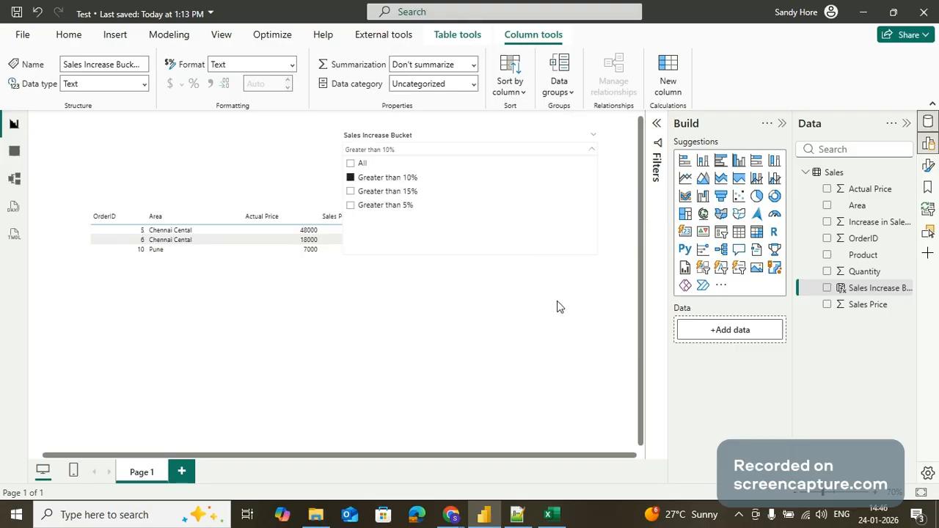
click(540, 300)
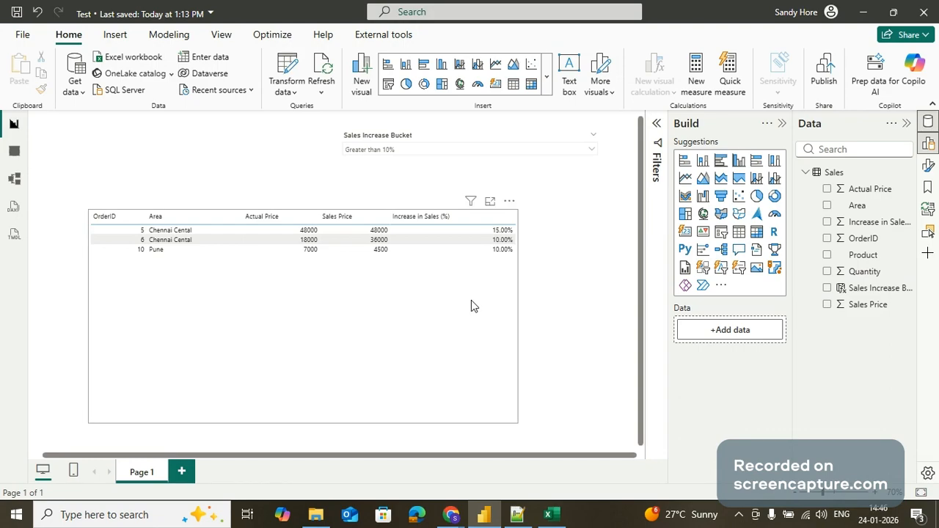
Step: Switch to Notepad++ and append "(10-15)" to the "Greater Than 10%" line in new 2.txt
click(517, 514)
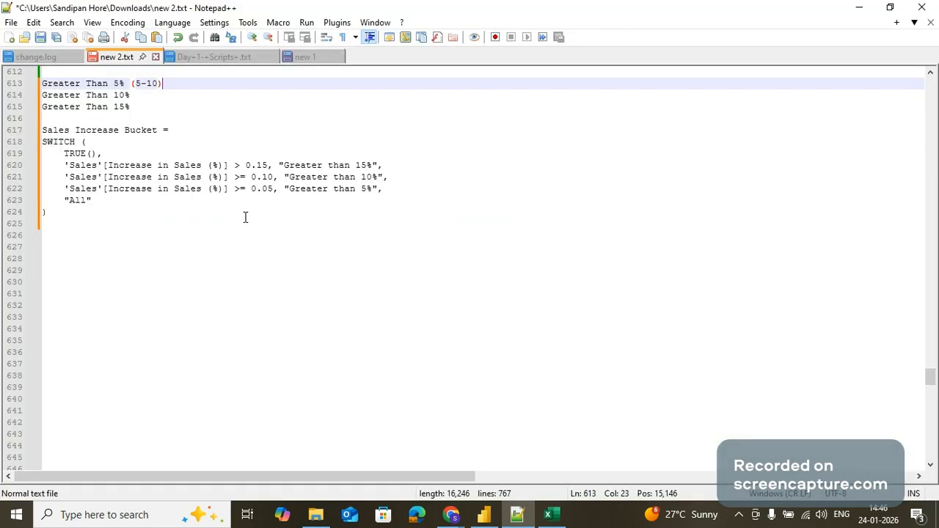
click(194, 101)
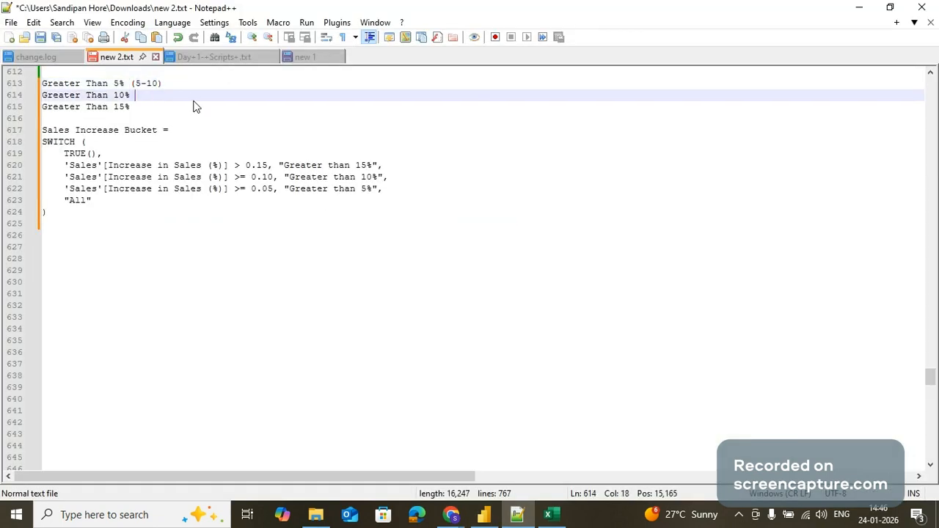
text((10)
text(-)
text(15))
Step: Switch to Power BI and clear the selection of the Sales Increase Bucket slicer
click(496, 513)
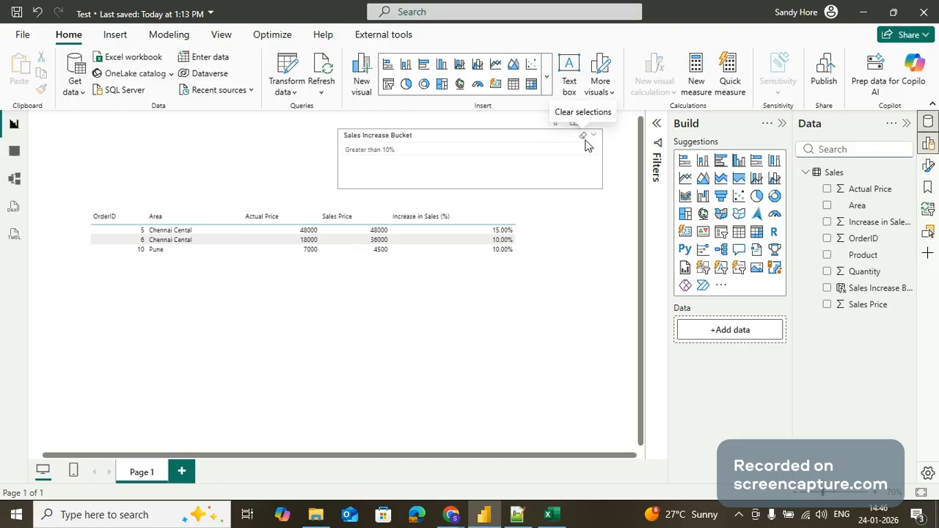
click(584, 138)
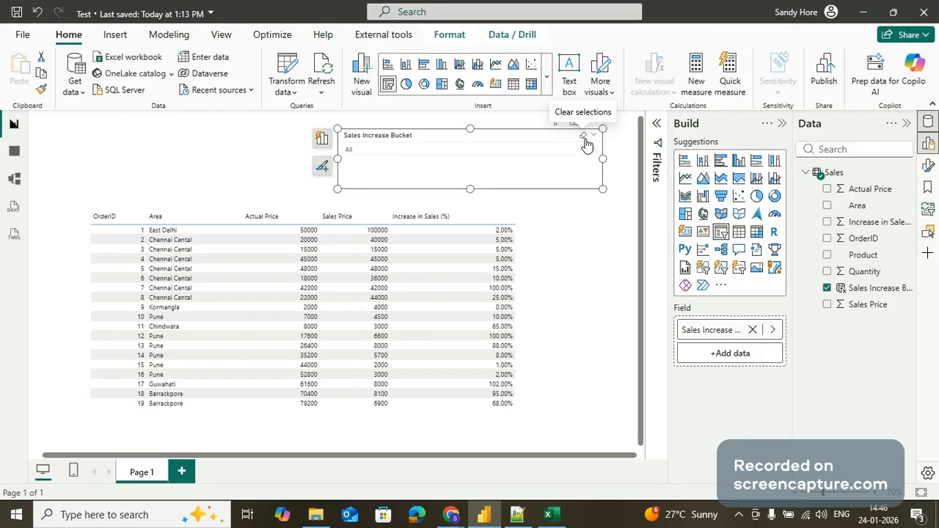
click(620, 260)
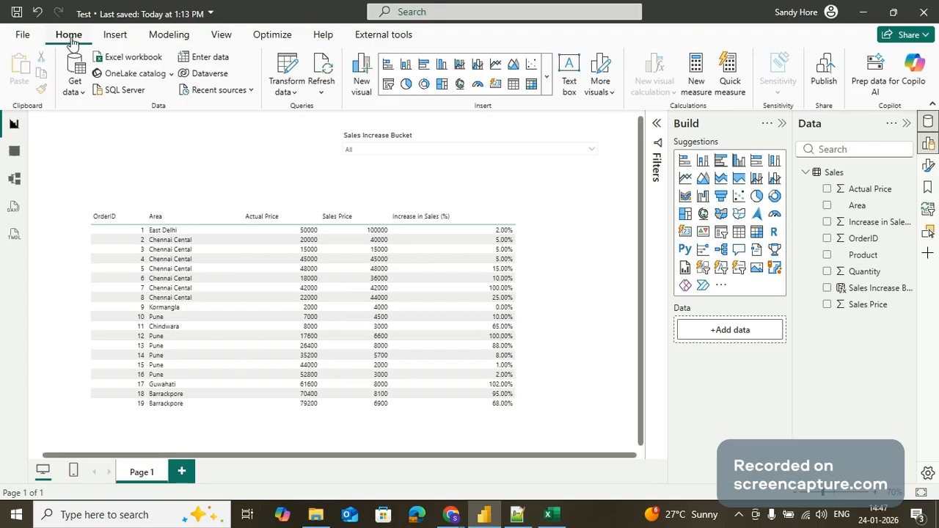
Step: Start a new manually entered data table and name it "Sales % Increase Filter Table"
click(198, 63)
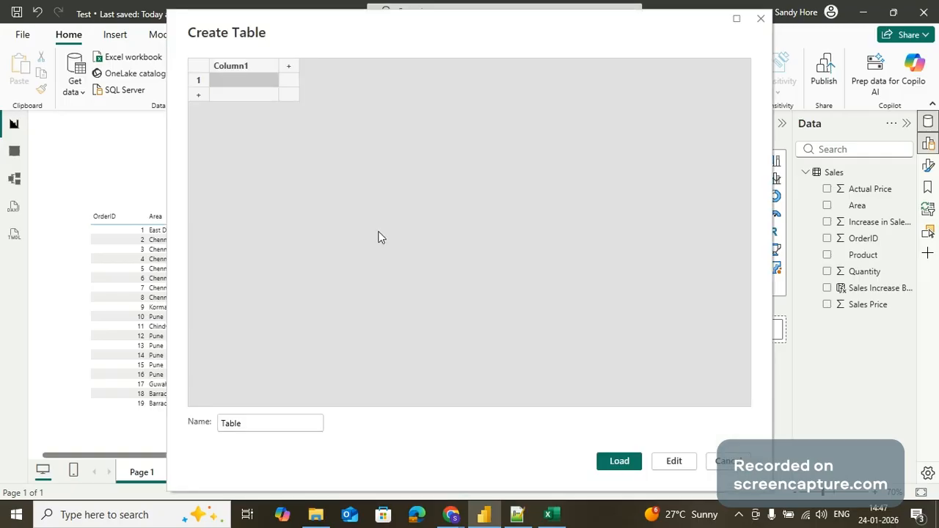
click(223, 424)
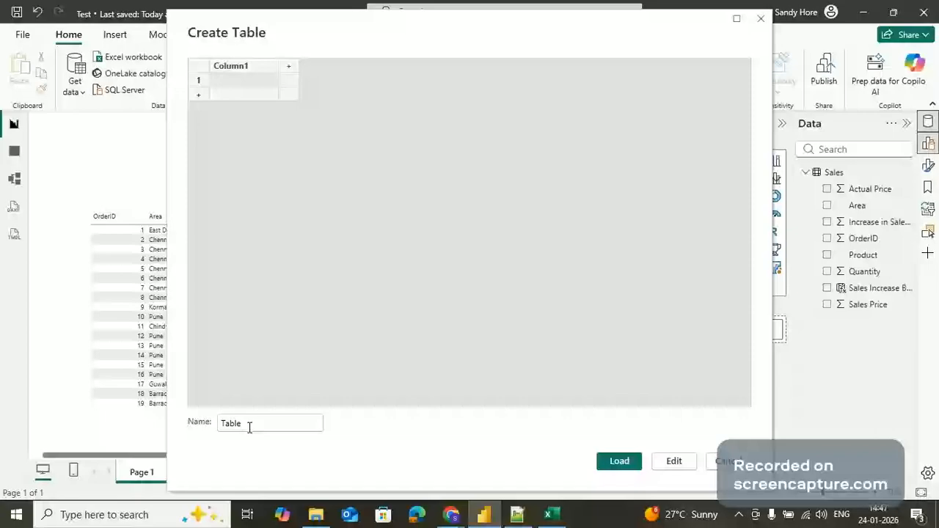
text(Sale)
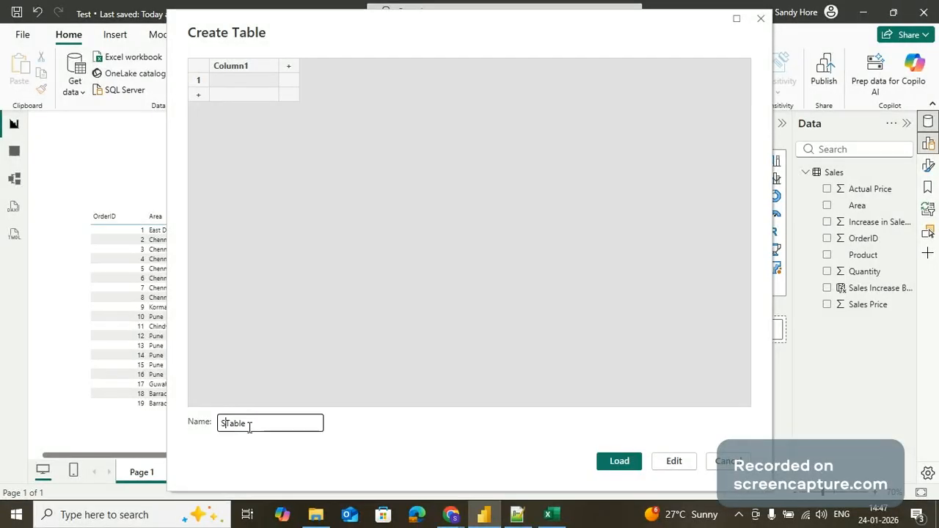
text(s % Increase)
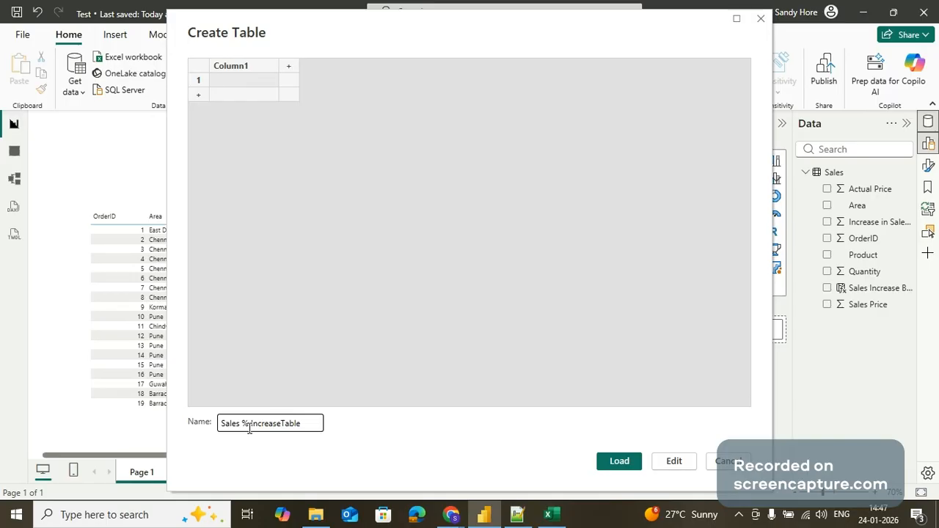
text( Filter)
Step: Rename the new table's first column to "Sales Increase %"
click(238, 68)
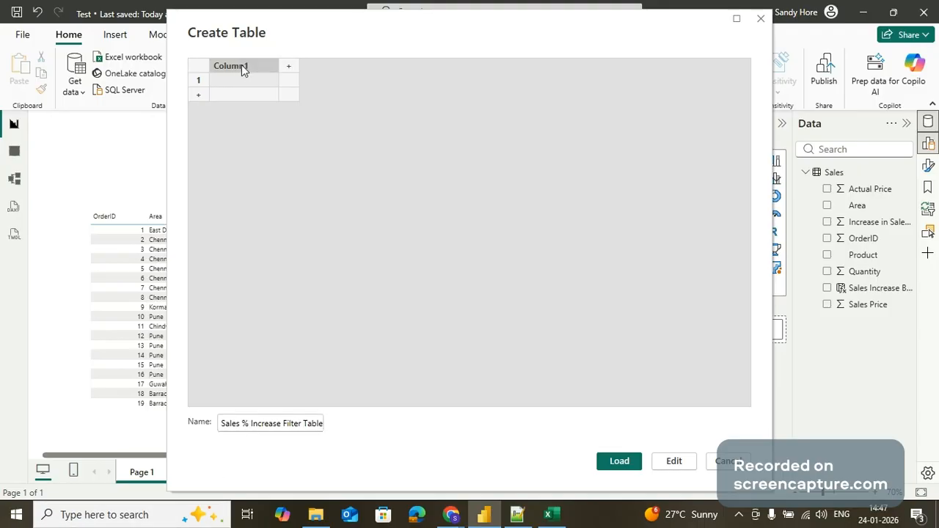
double_click(241, 65)
key(BackSpace)
text(Sales)
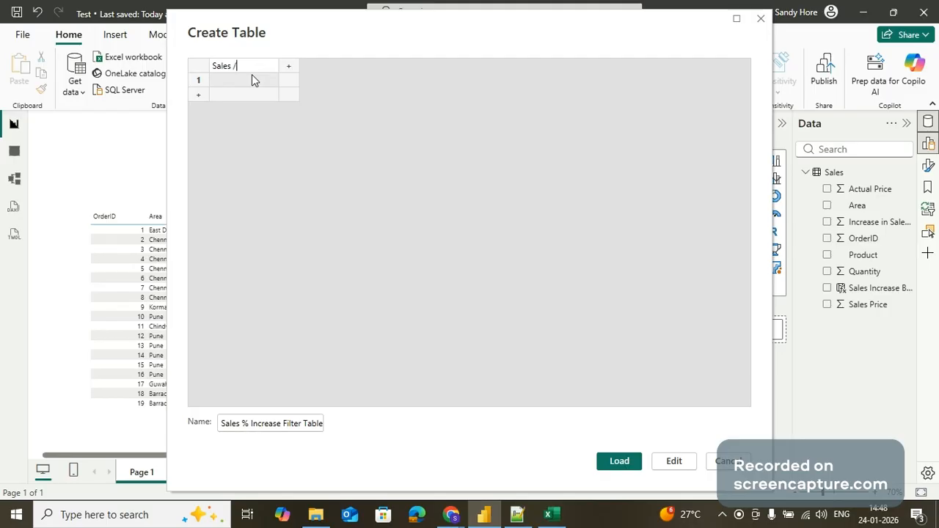
text( Incre)
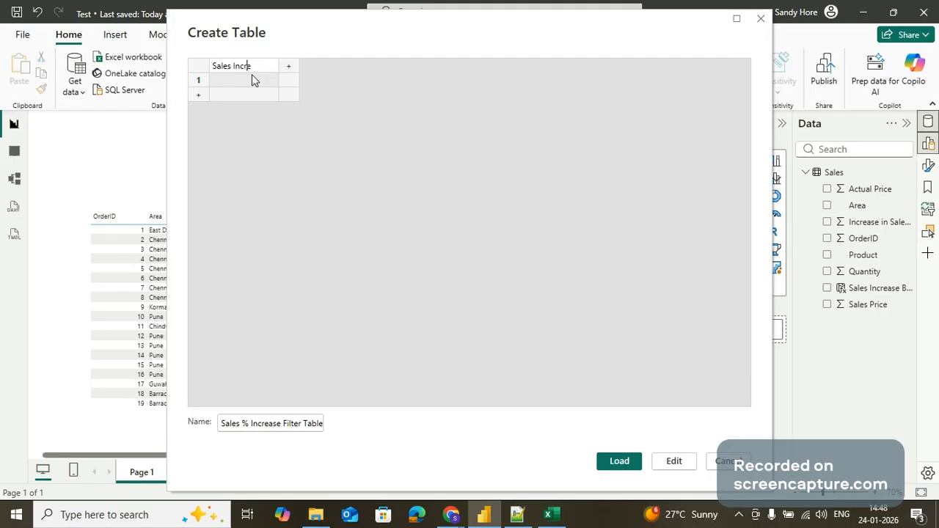
text(ase %)
Step: Add a second column, copy the first column's name into its header, and widen both columns to fit their full names
click(292, 69)
click(291, 70)
click(254, 68)
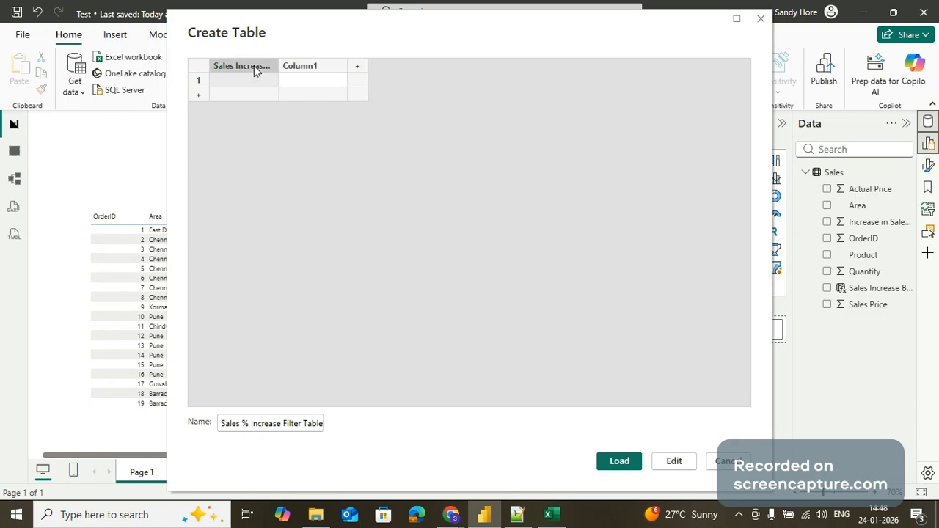
click(311, 66)
text(Sales Increase %)
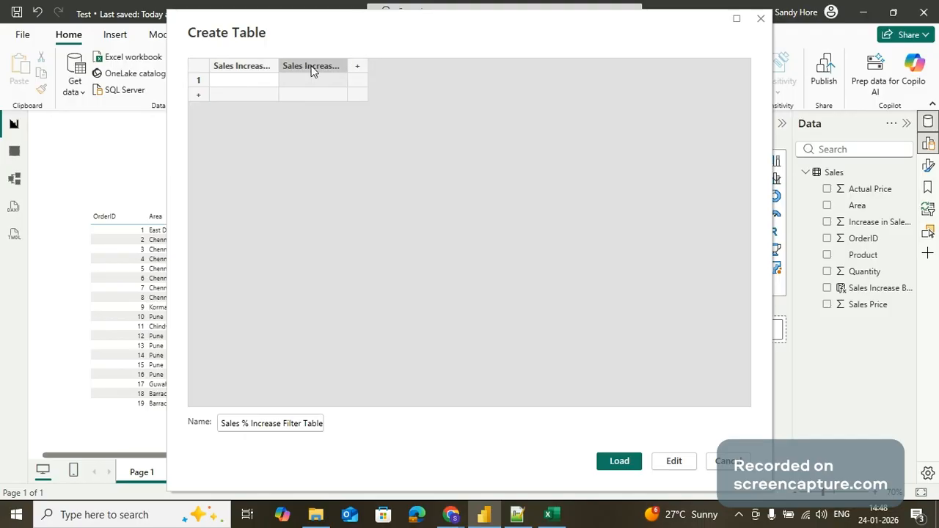
double_click(328, 69)
click(334, 70)
drag(277, 64, 314, 66)
click(366, 81)
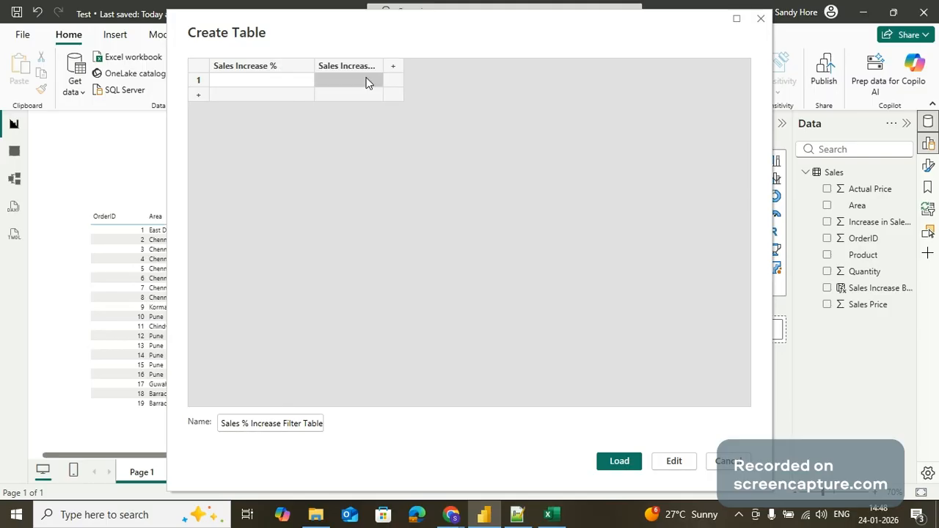
drag(383, 65, 394, 66)
Step: Rename the second column to "Final Sales Increase %", removing the ".1" suffix
double_click(394, 66)
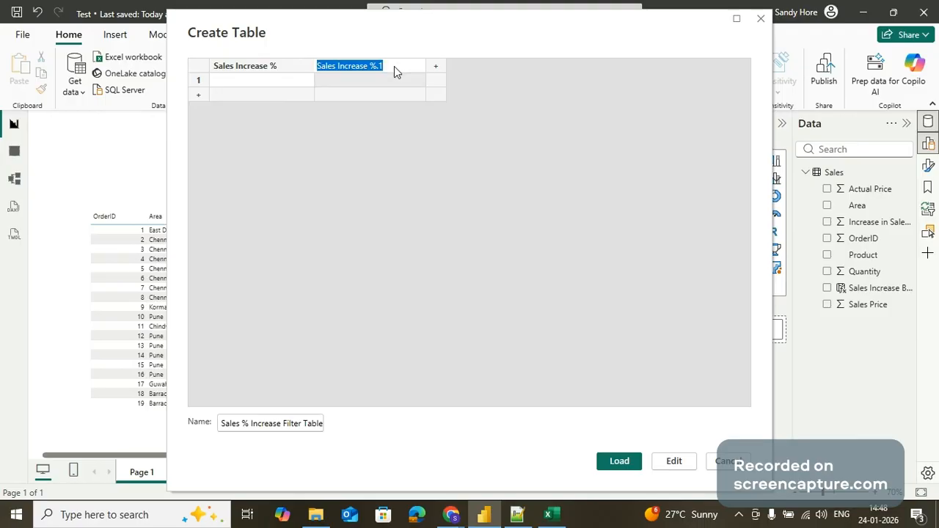
click(383, 66)
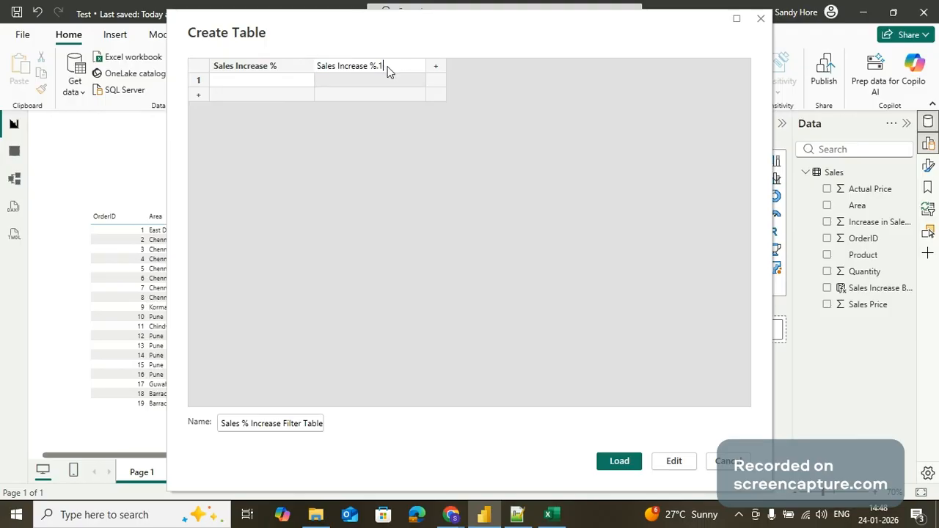
key(BackSpace)
key(BackSpace)
key(Left)
key(Return)
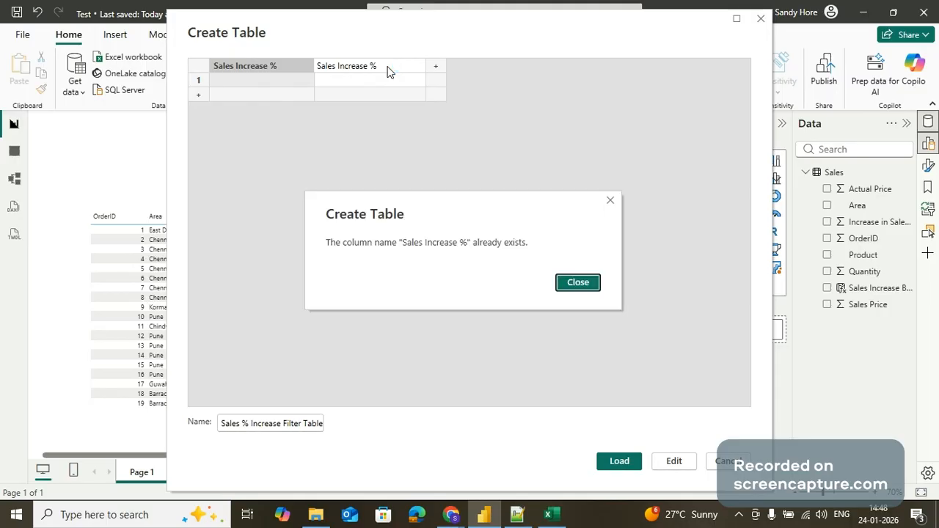
click(578, 282)
click(320, 67)
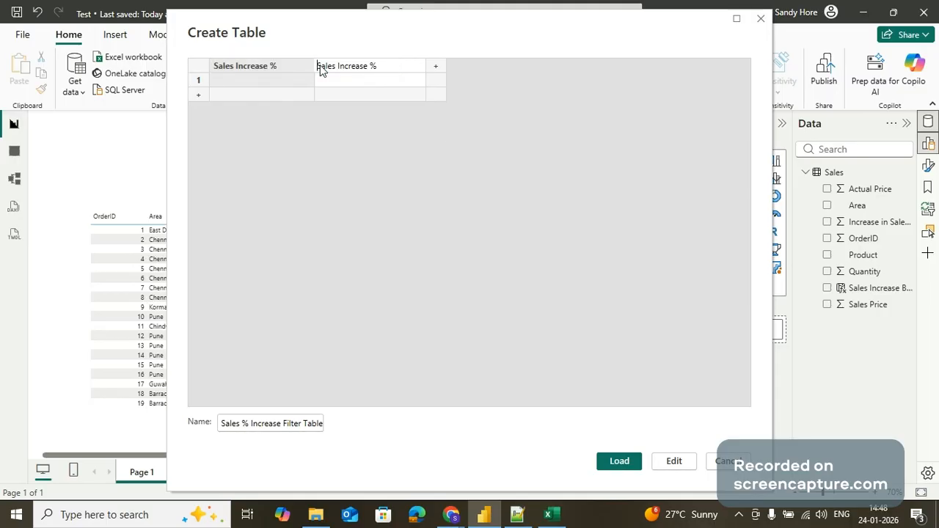
text(Final)
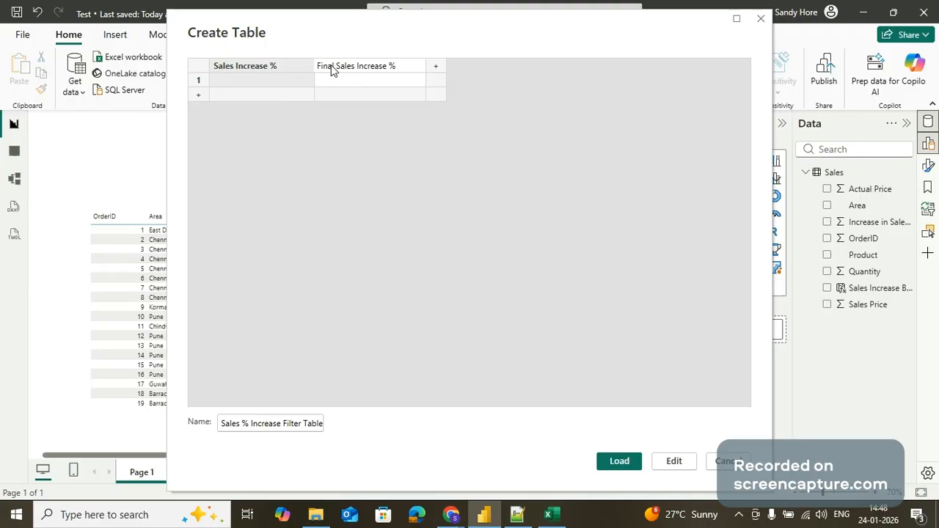
key(Return)
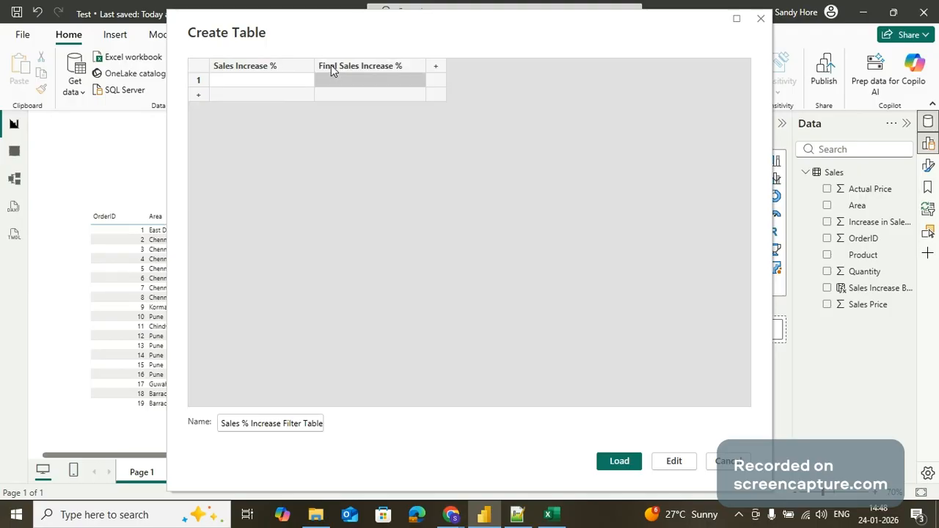
Step: Enter "Greater Than 5%" in the first row of the Sales Increase % column and add two more rows
click(292, 85)
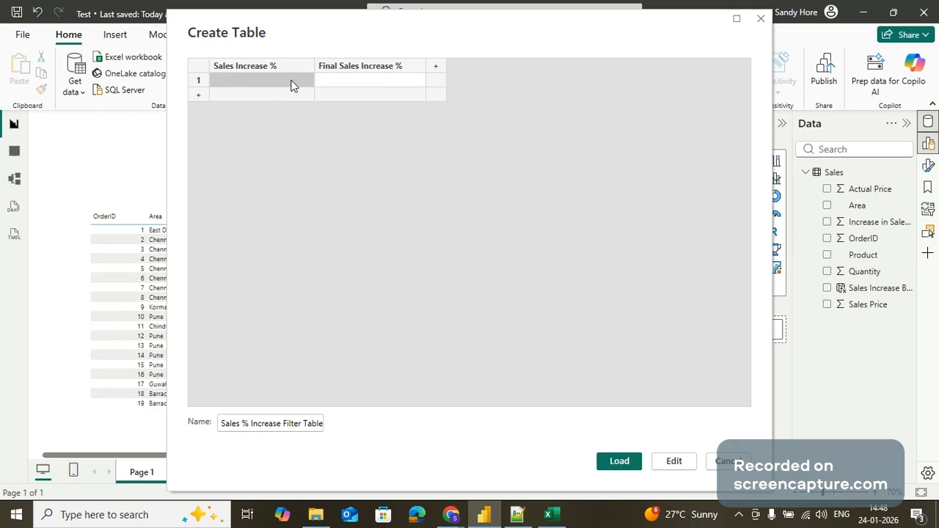
text(G)
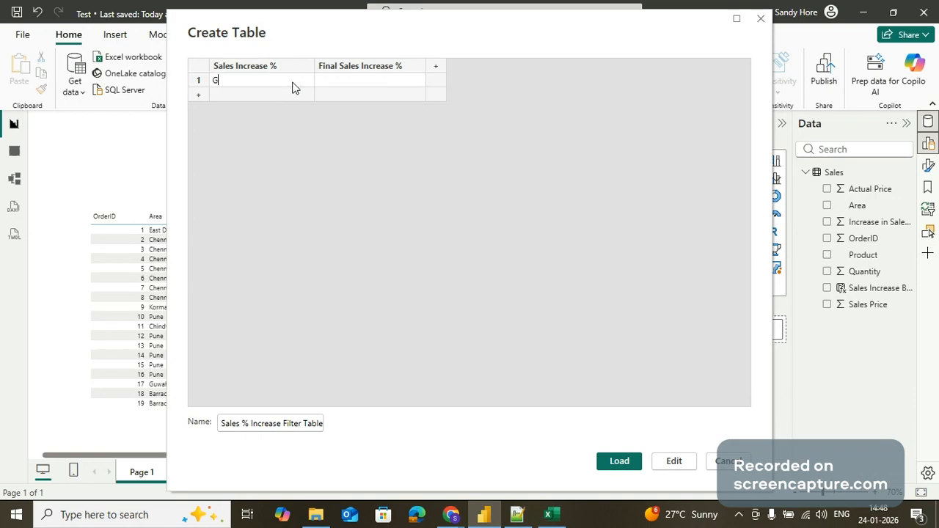
text(reater Than 5%)
click(206, 96)
click(199, 109)
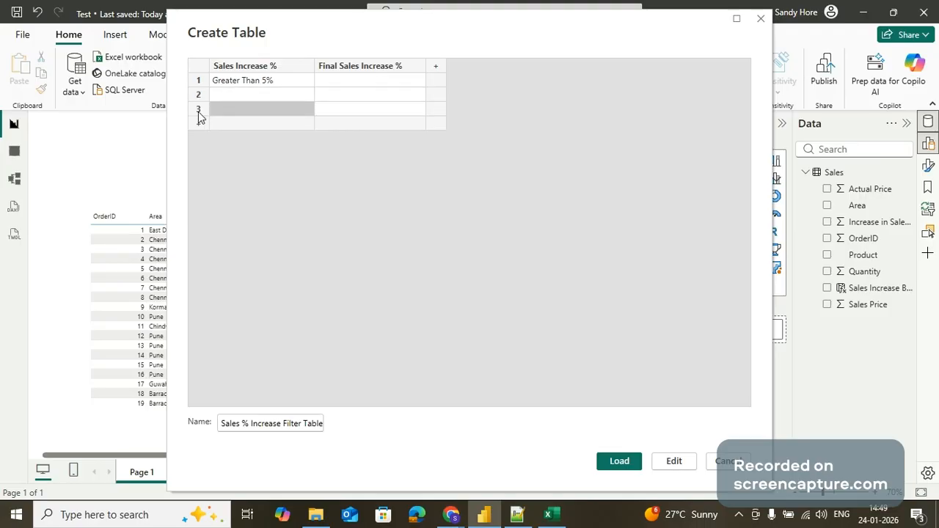
Step: Copy "Greater Than 5%" into the second and third rows of the Sales Increase % column
click(239, 87)
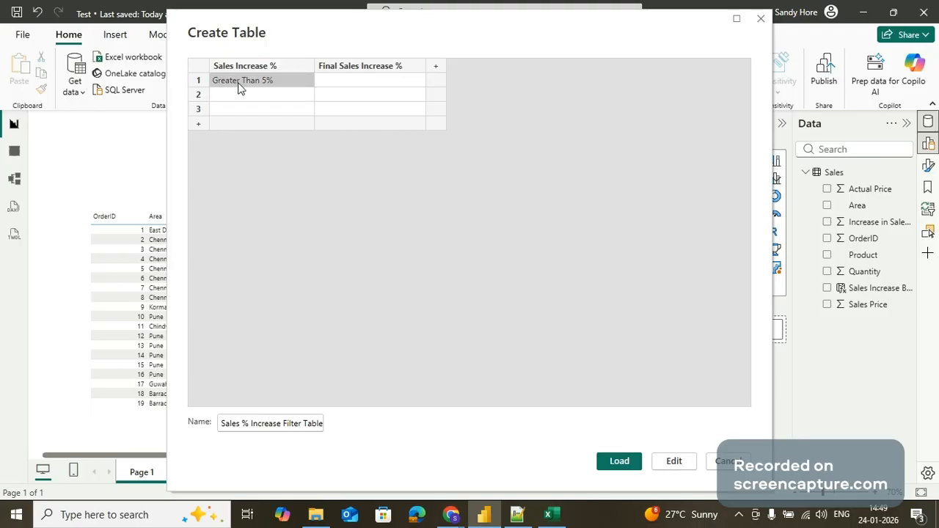
click(239, 99)
text(Greater Than 5%)
click(245, 109)
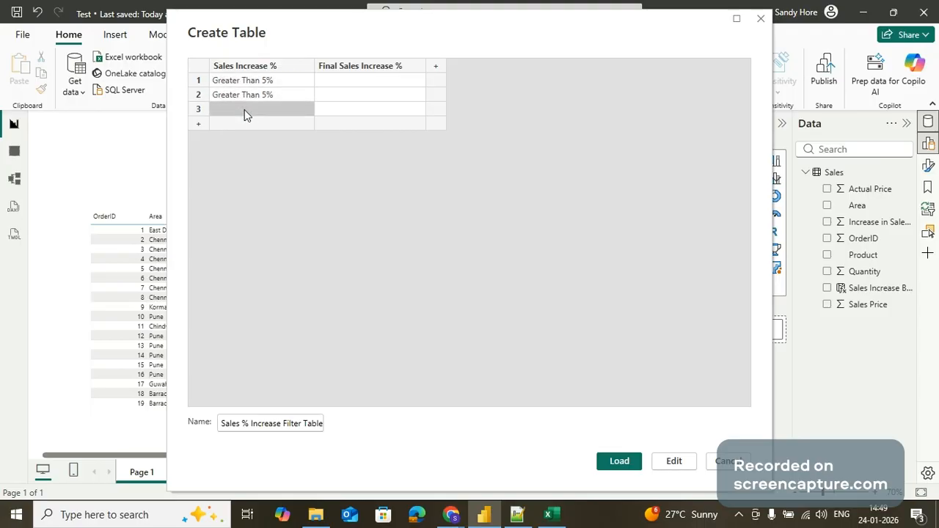
text(Greater Than 5%)
Step: Change the second row's label to "Greater Than 10%" and the third row's label to "Greater Than 15%"
click(266, 100)
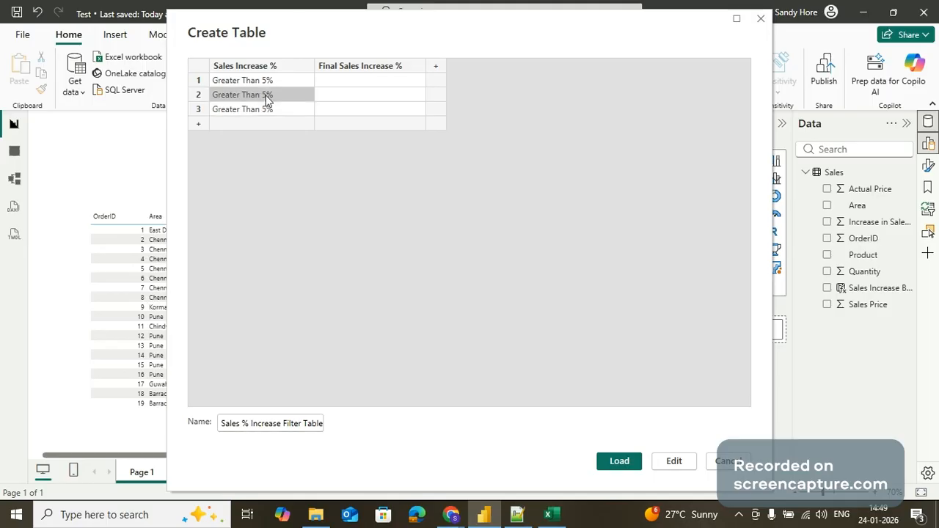
double_click(265, 100)
click(271, 101)
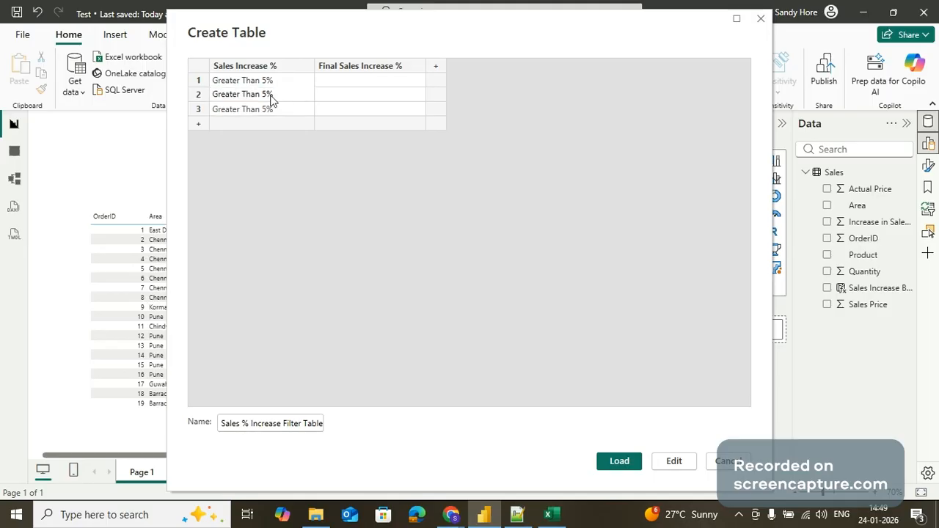
key(BackSpace)
text(10)
double_click(267, 114)
key(ctrl+c)
click(266, 114)
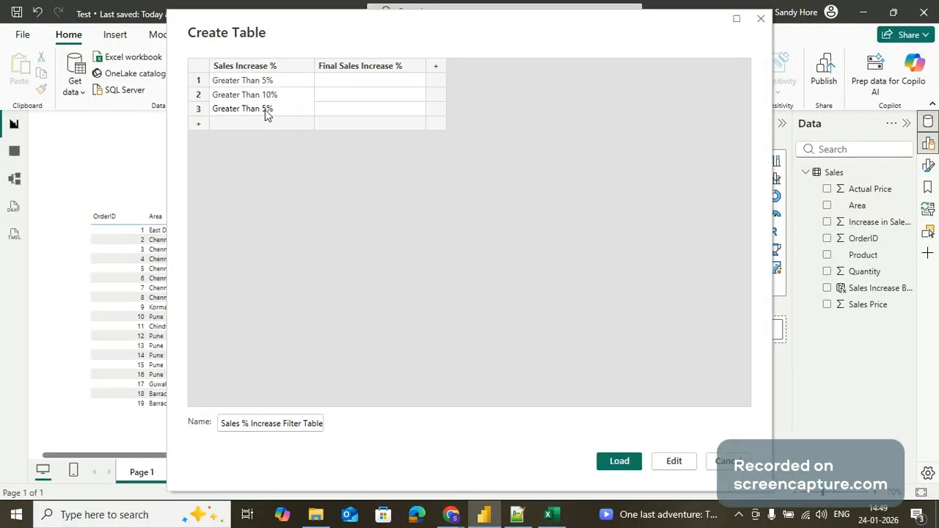
text(1)
click(342, 81)
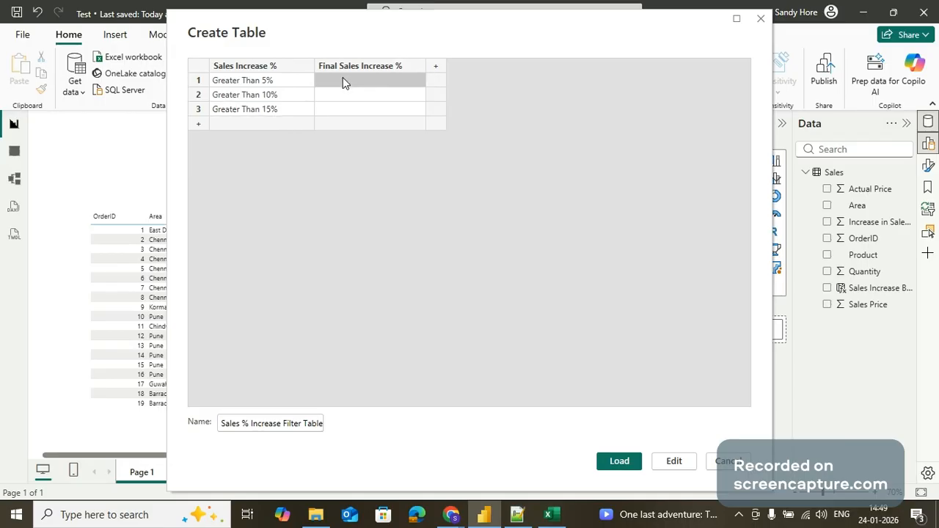
click(280, 83)
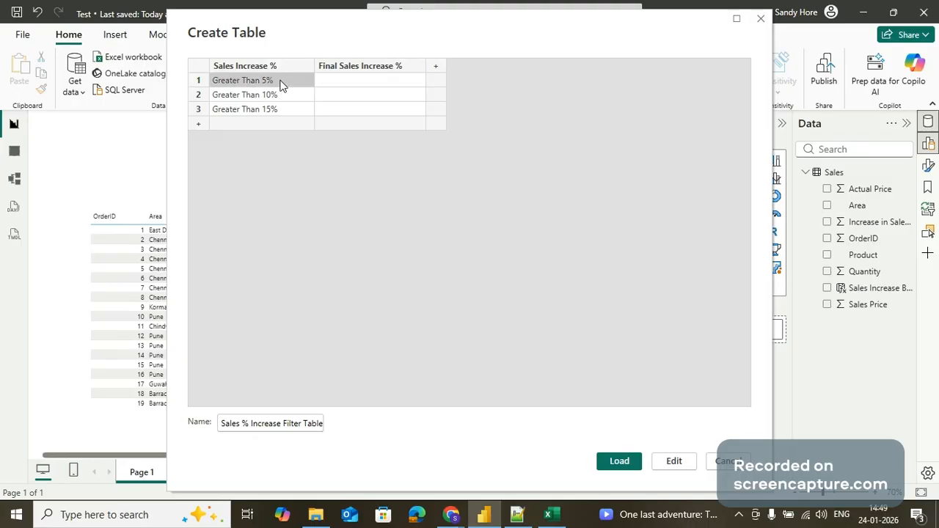
Step: Fill the first three rows of the Final Sales Increase % column with "Greater Than 5%"
click(329, 82)
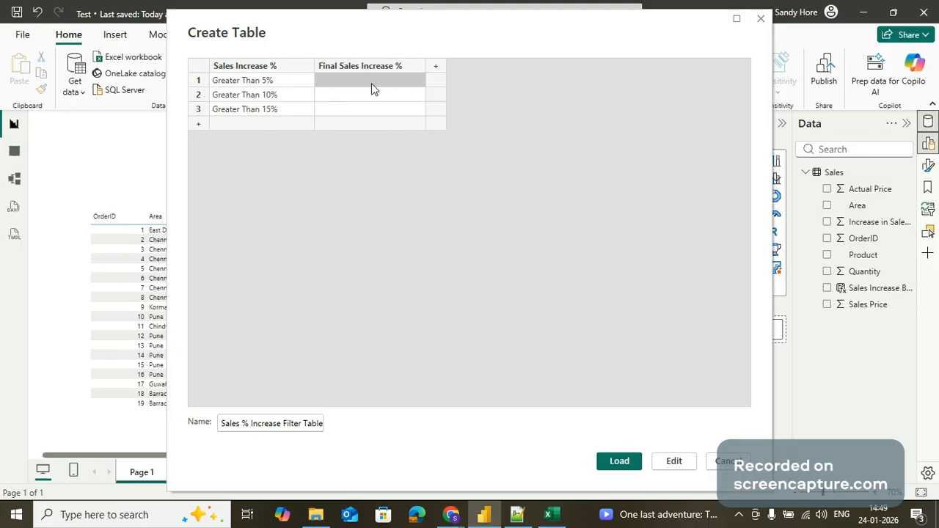
key(ctrl+v)
click(361, 96)
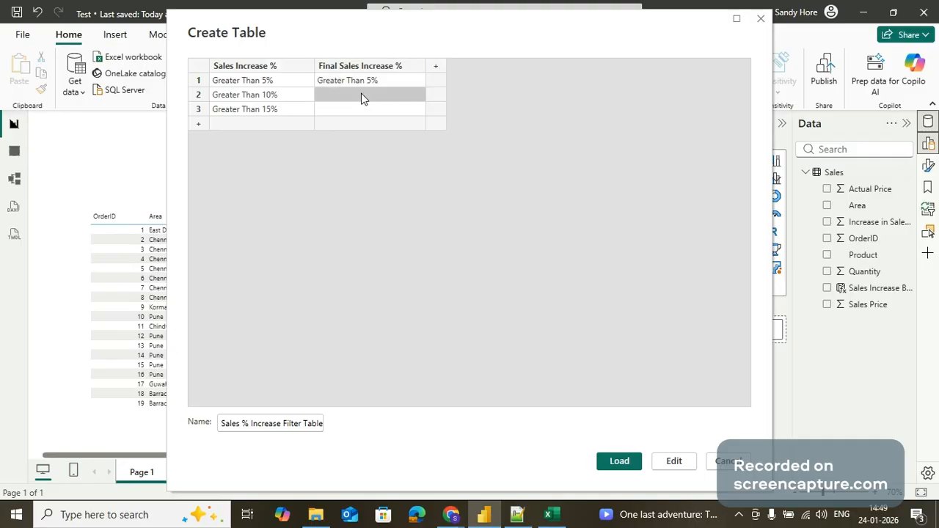
key(ctrl+v)
click(361, 109)
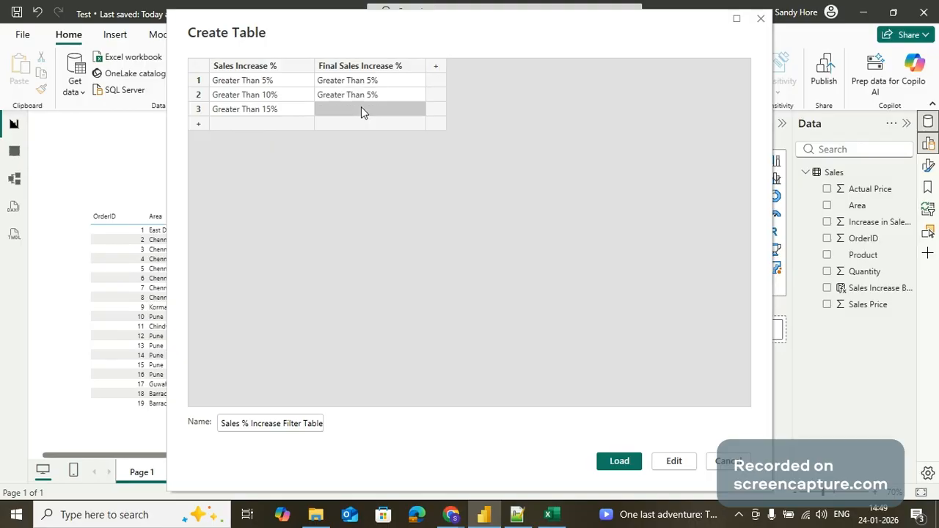
key(ctrl+v)
Step: Add a fourth and fifth row with "Greater Than 10%" in the Sales Increase % column
click(198, 125)
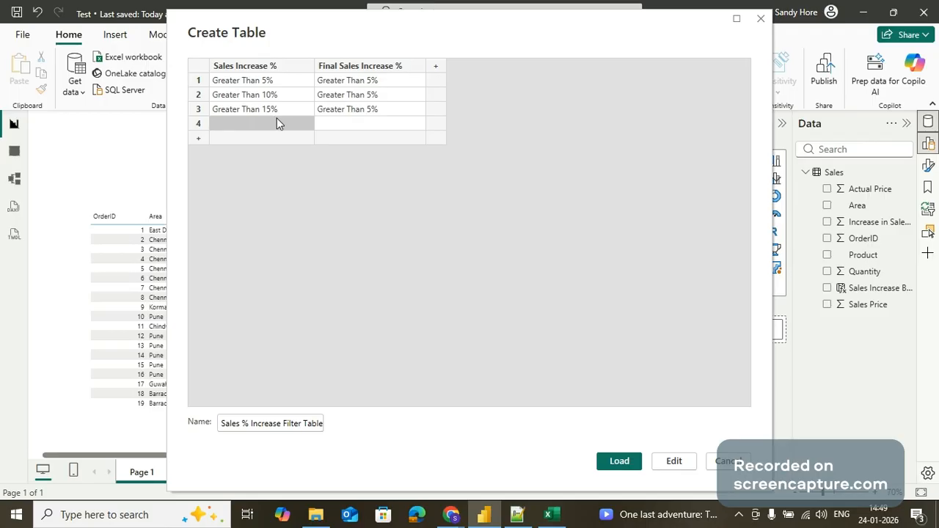
click(274, 96)
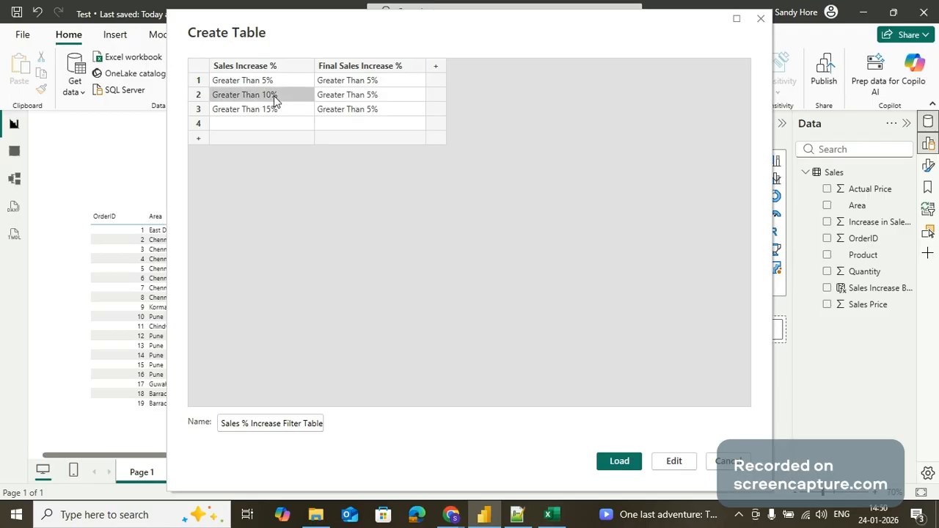
click(268, 124)
text(Greater Than 10%)
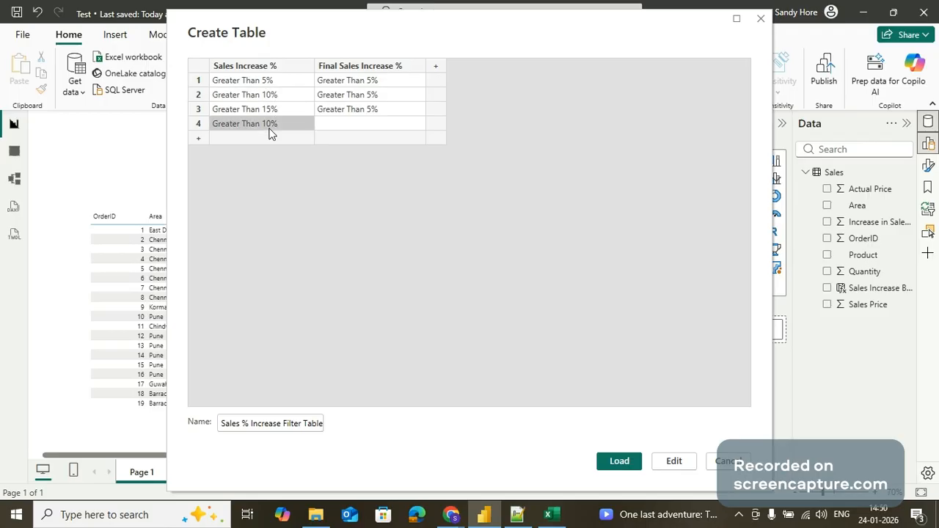
click(226, 139)
text(Greater Than 10%)
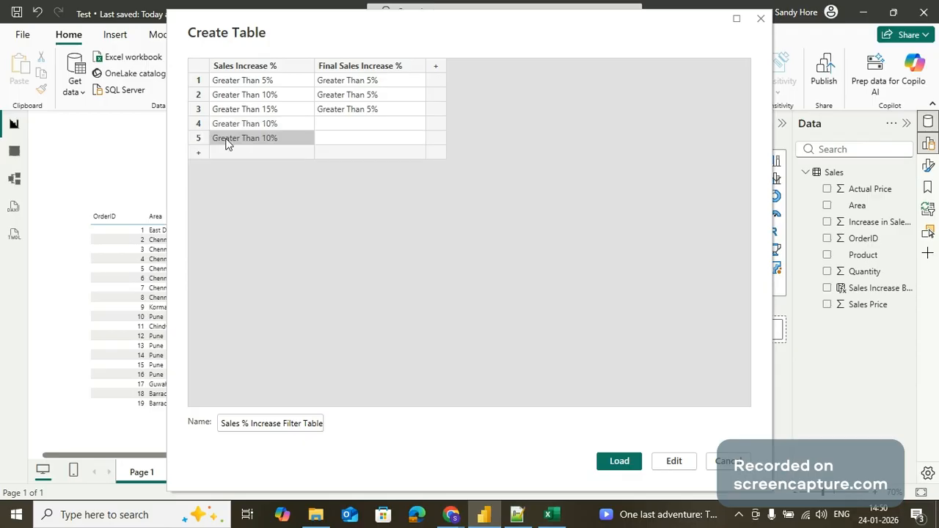
Step: Enter "Greater Than 10%" in the Final Sales Increase % column for the fourth and fifth rows
click(346, 123)
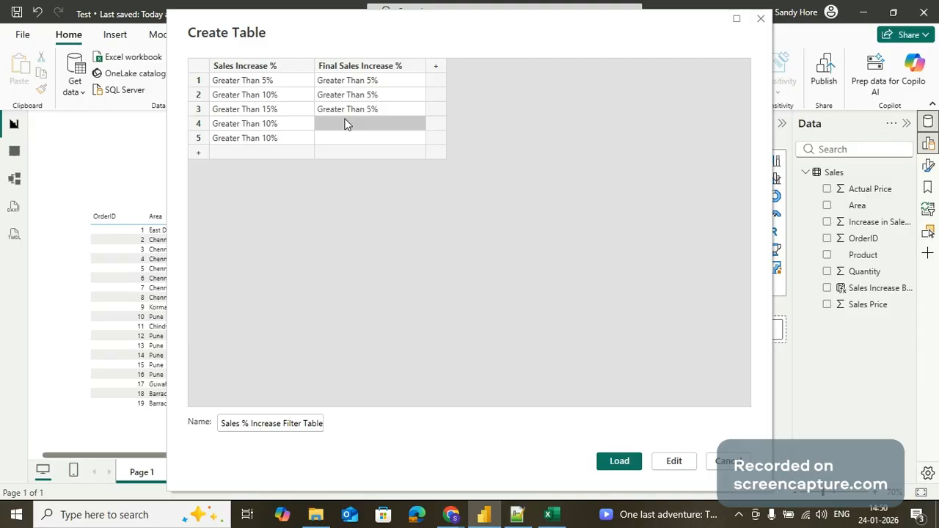
text(Greater Than 10%)
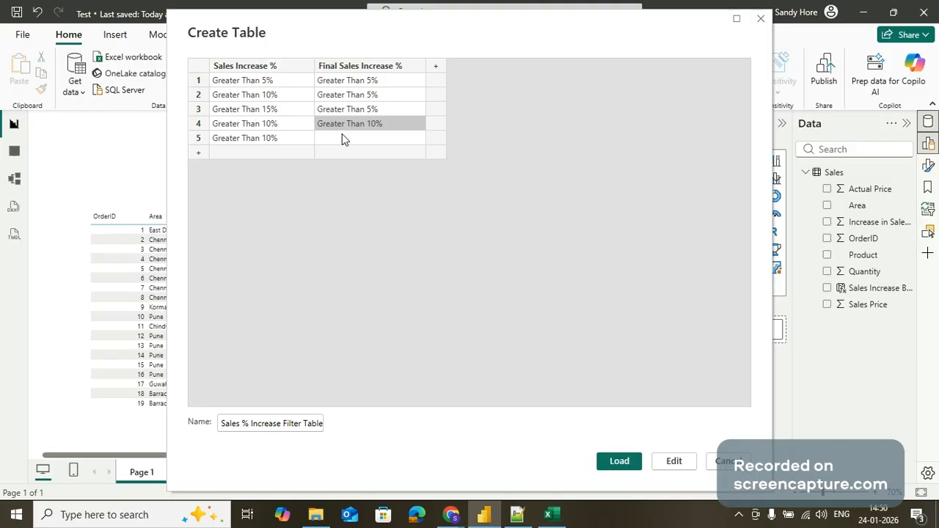
click(342, 140)
text(Greater Than 10%)
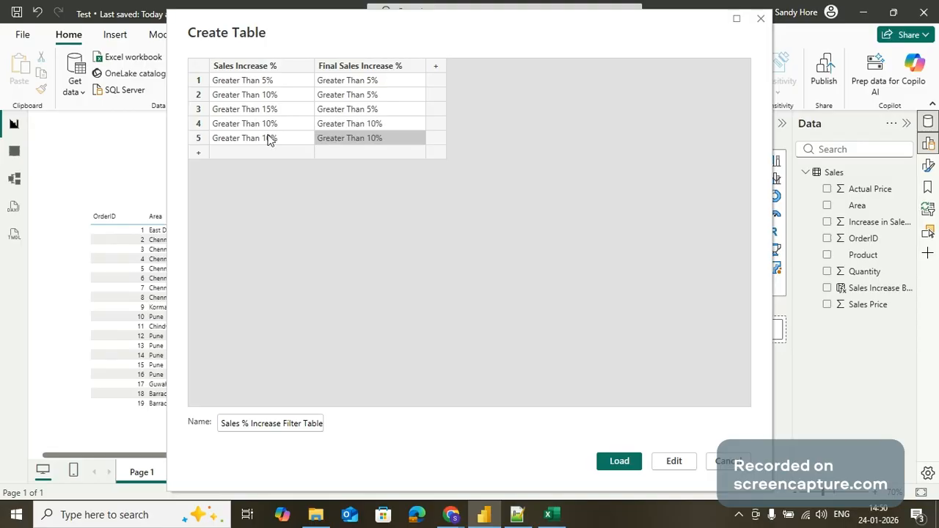
Step: Change the fifth row's Sales Increase % value to "Greater Than 15%"
click(270, 140)
click(271, 142)
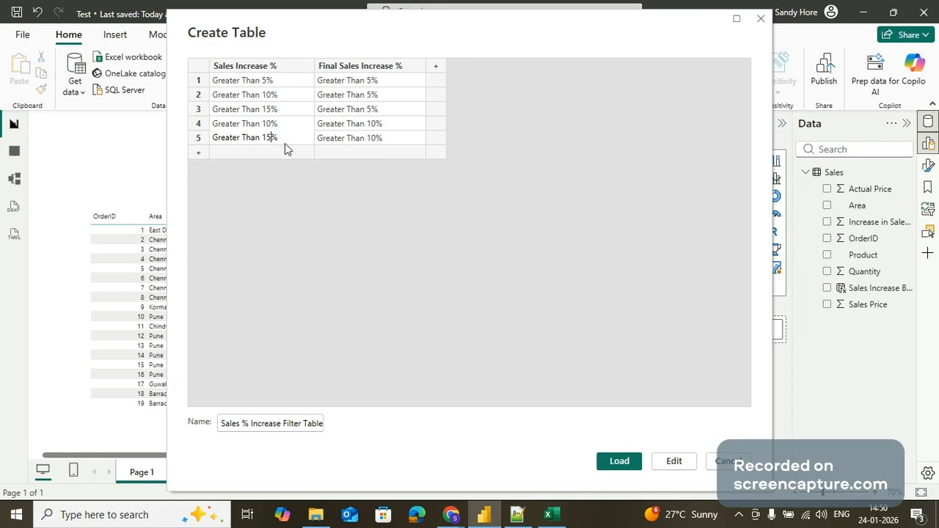
key(Tab)
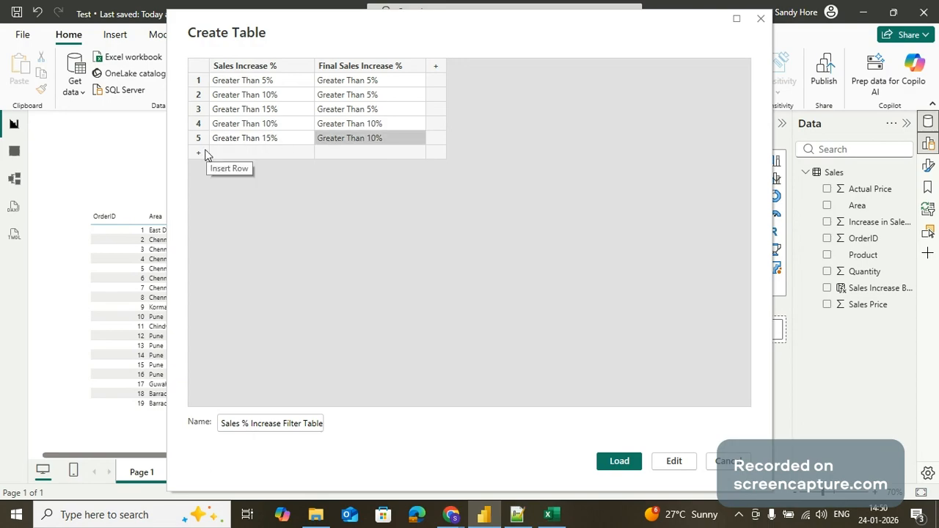
Step: Add a sixth row with "Greater Than 15%" in both the Sales Increase % and Final Sales Increase % columns
click(205, 158)
click(205, 158)
click(240, 139)
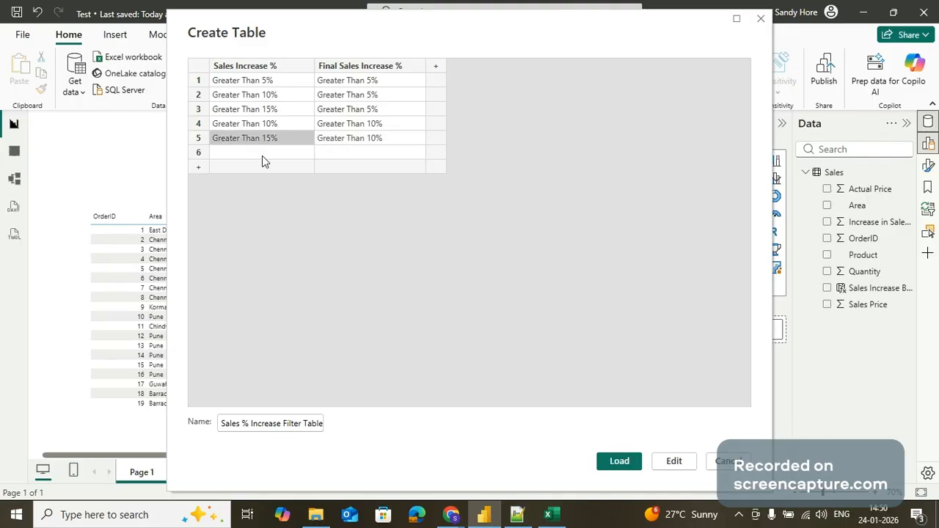
click(262, 156)
text(Greater Than 15%)
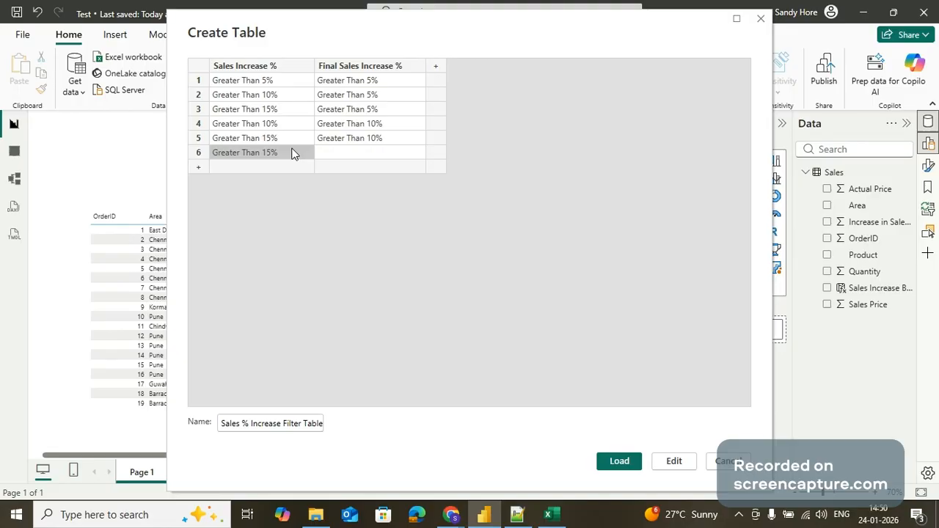
click(325, 156)
text(Greater Than 15%)
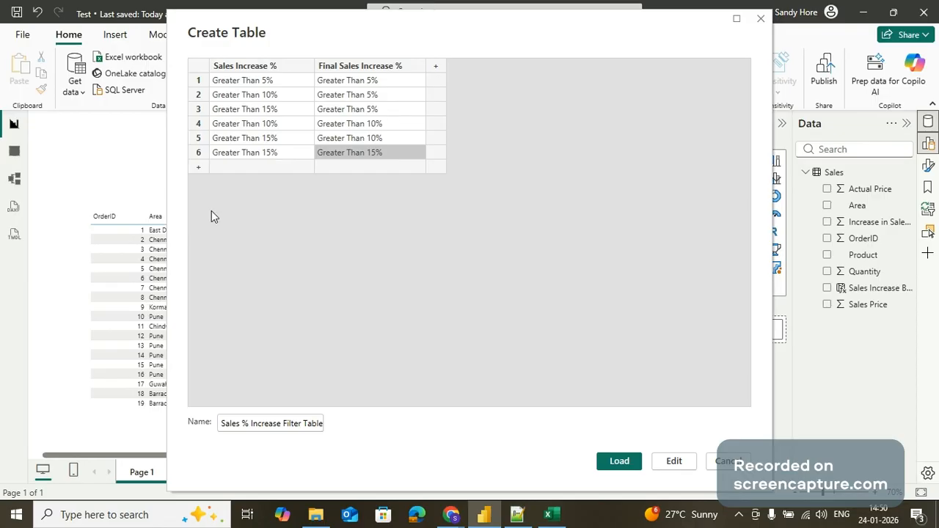
Step: Add a seventh row with "All" in both columns
click(201, 168)
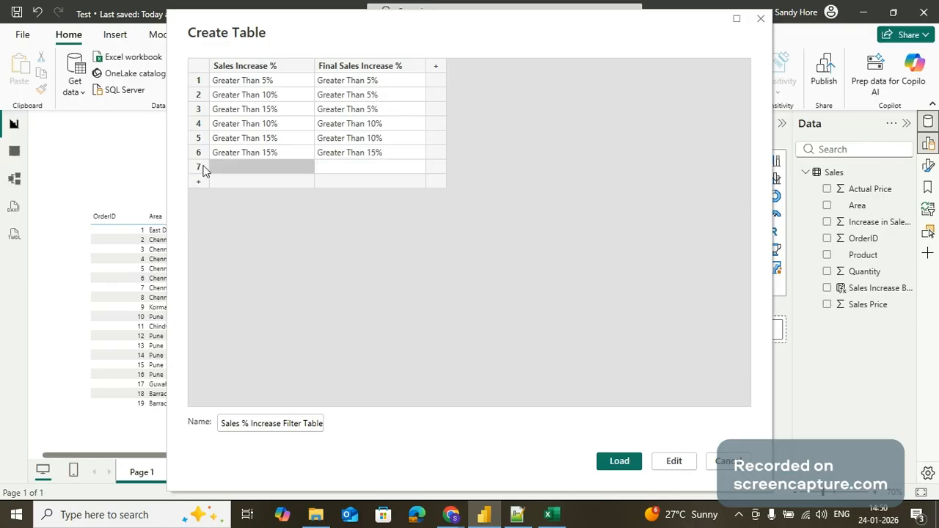
text(All)
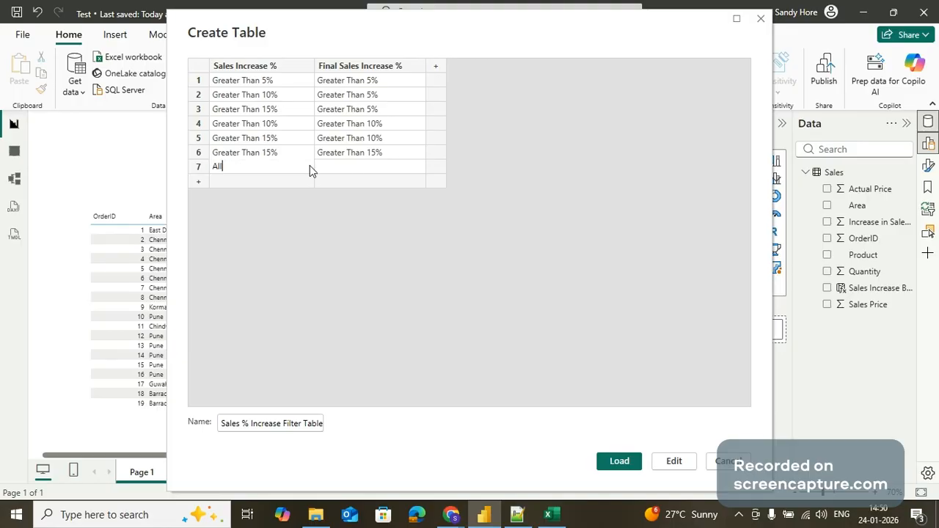
click(348, 168)
text(All)
Step: Load the Sales % Increase Filter Table and remove the Sales Increase Bucket field from the slicer
key(alt+Tab)
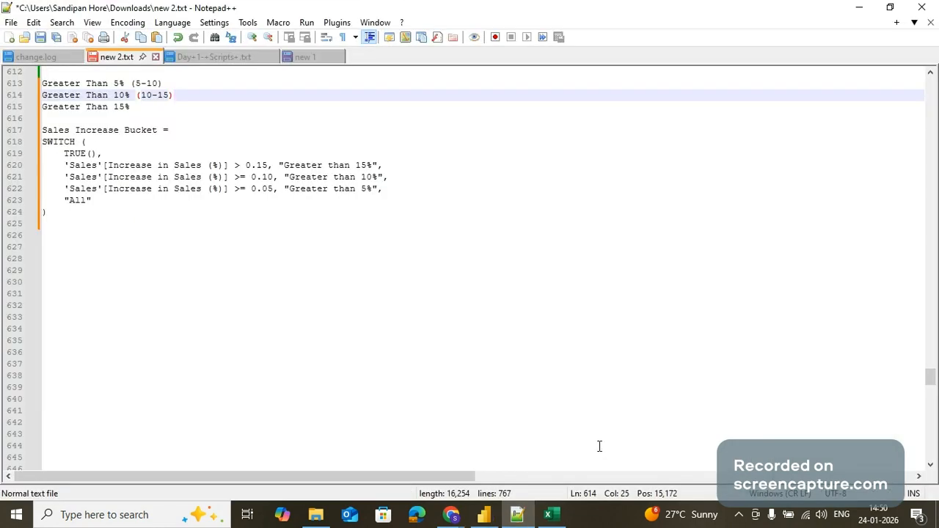
key(alt+Tab)
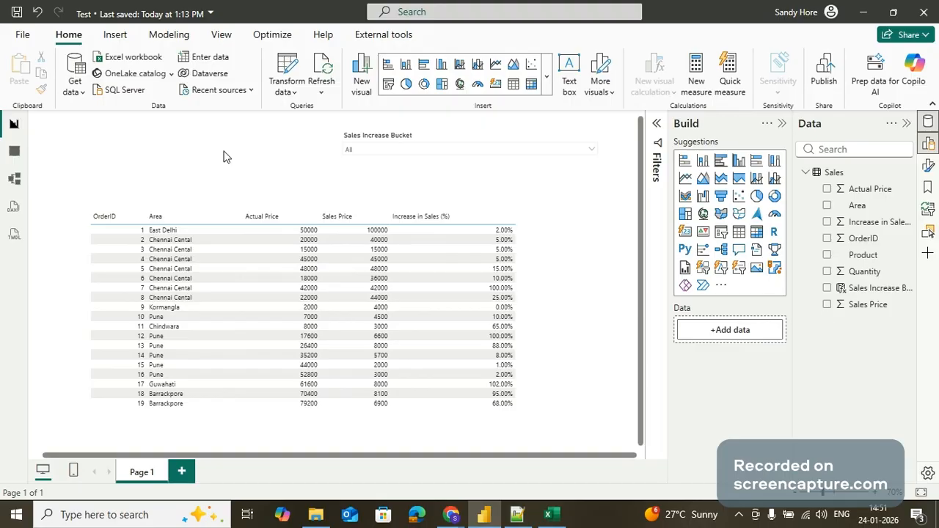
click(502, 185)
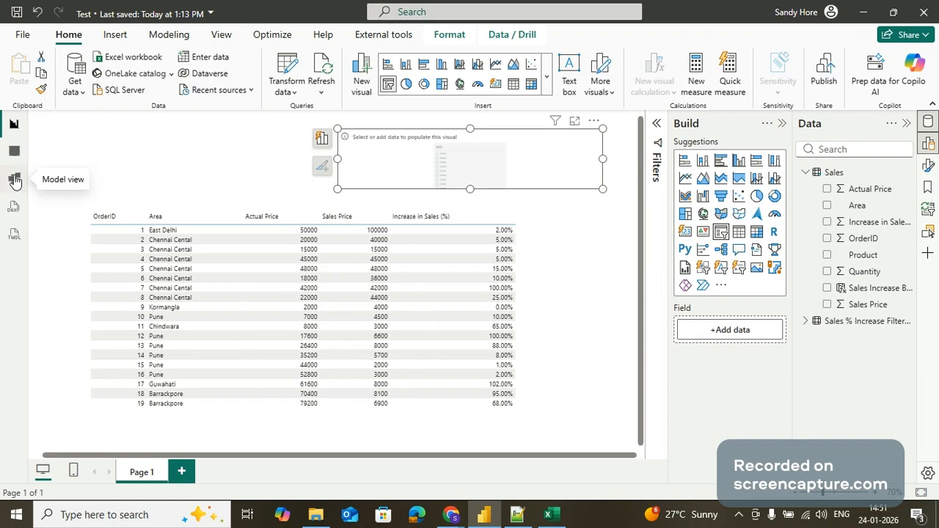
Step: Review the Sales Increase Bucket column in Sales and the rows of the Sales % Increase Filter Table
click(14, 180)
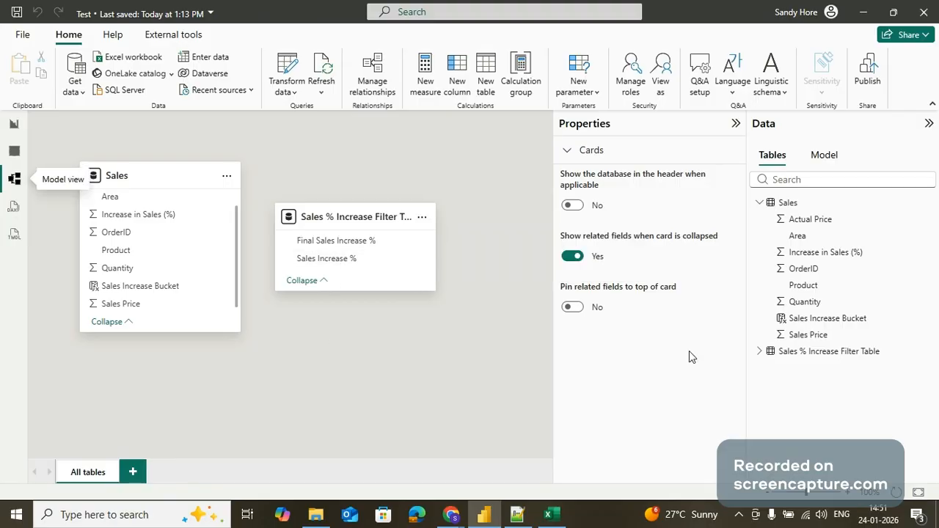
click(13, 153)
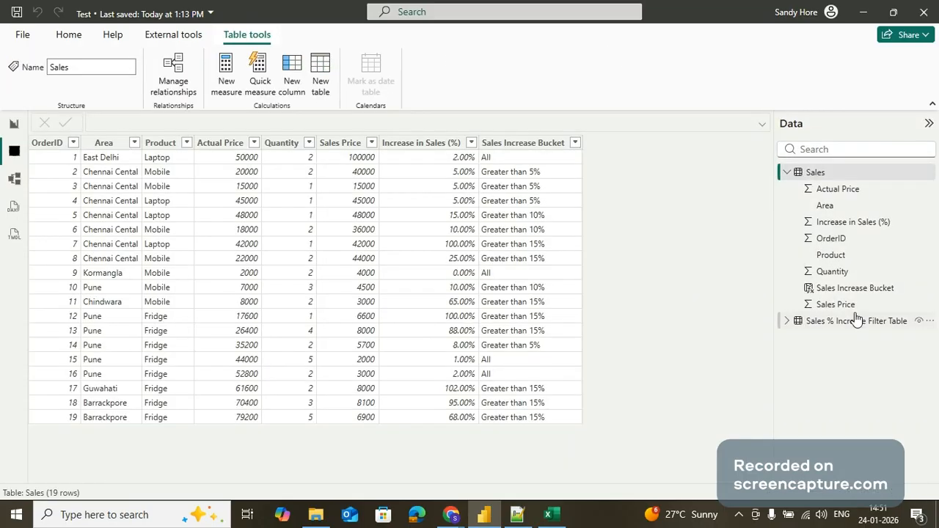
click(853, 288)
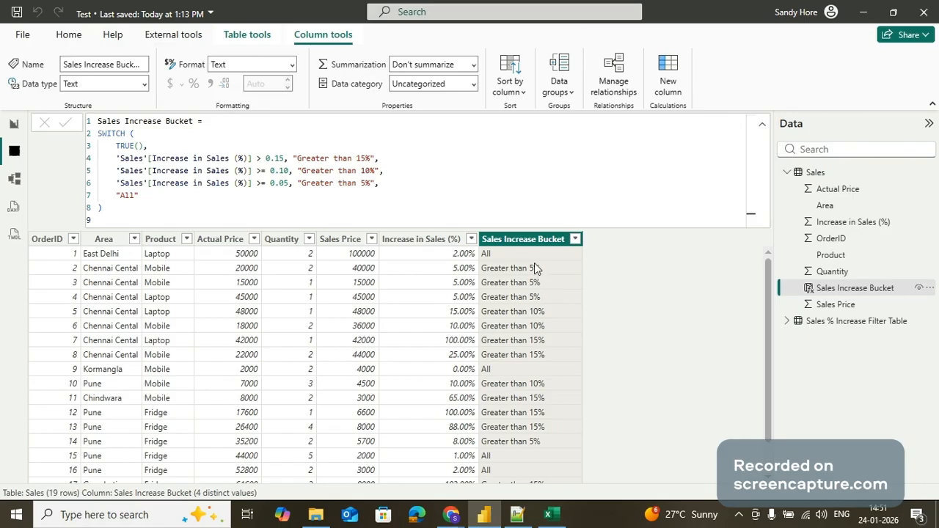
click(786, 321)
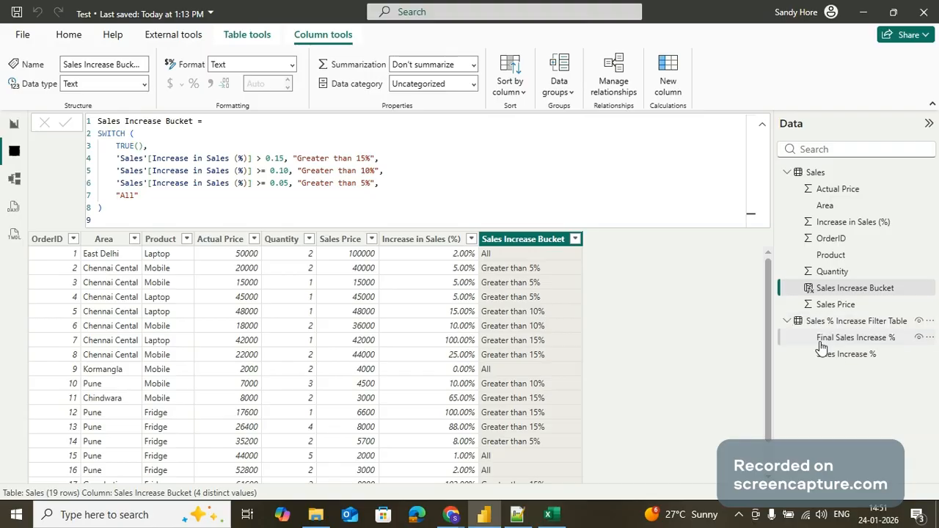
click(821, 348)
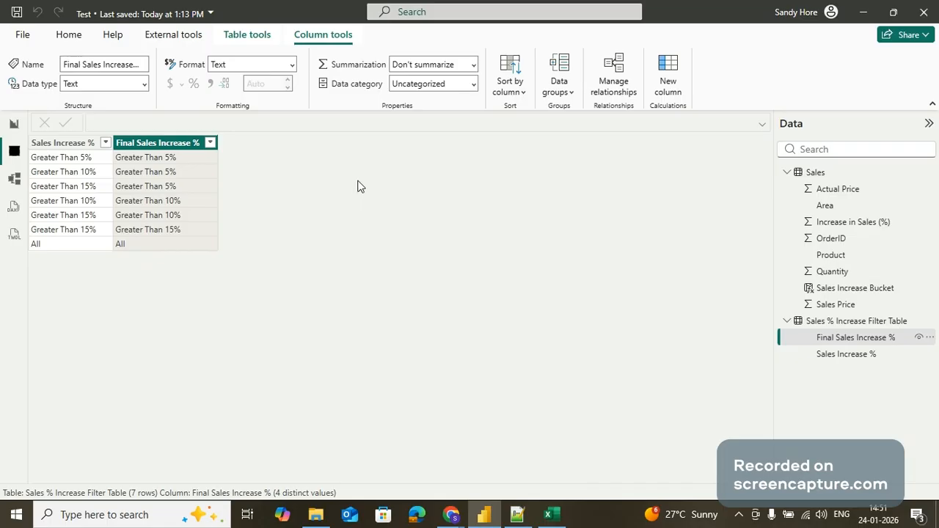
Step: Relate the filter table's Sales Increase % to Sales Increase Bucket in Sales, many-to-many with cross-filtering in both directions, and space the tables apart
click(15, 180)
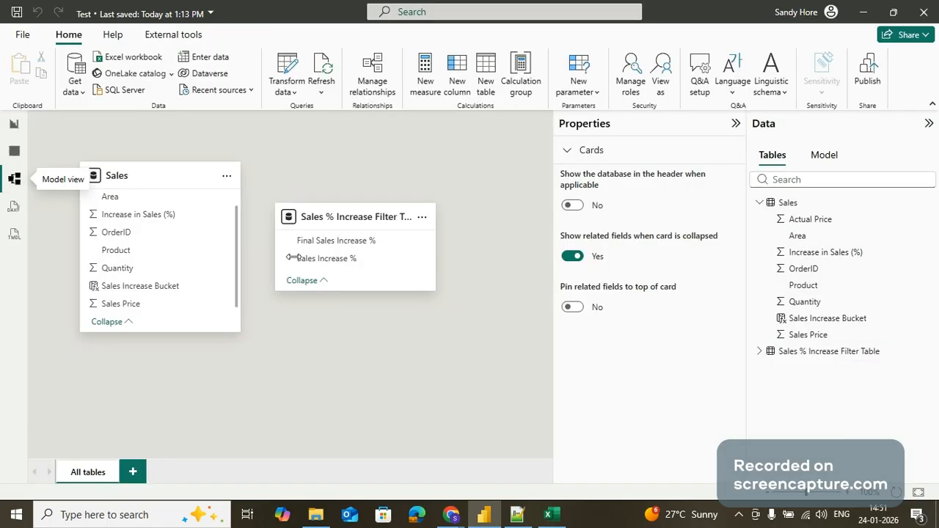
drag(327, 265, 160, 290)
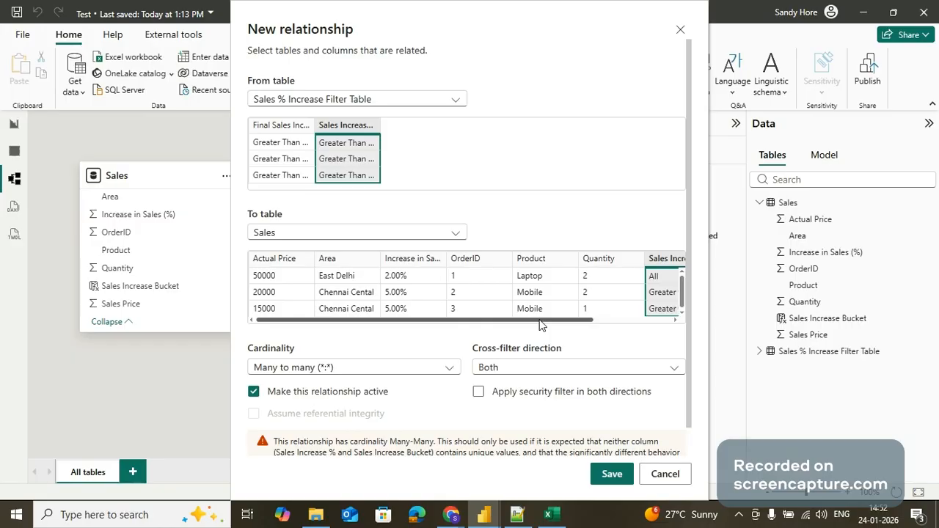
drag(540, 321, 633, 330)
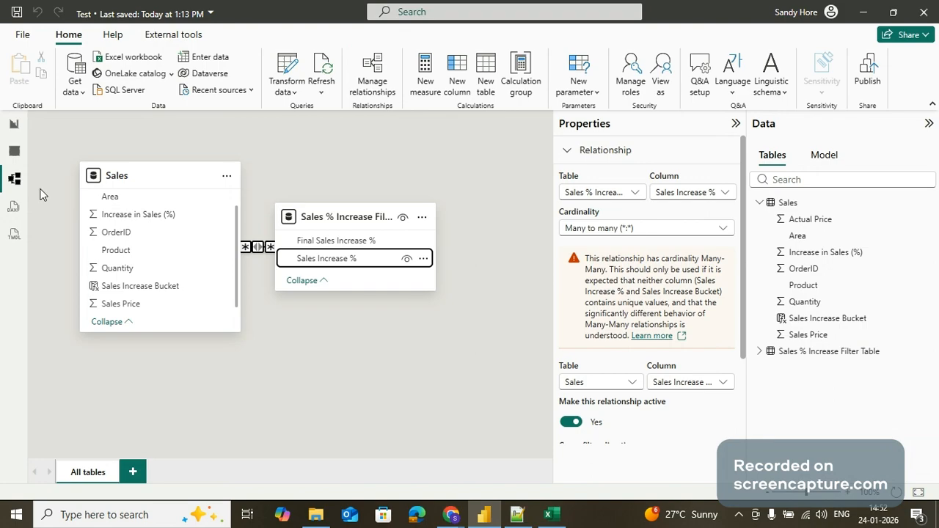
drag(339, 216, 353, 204)
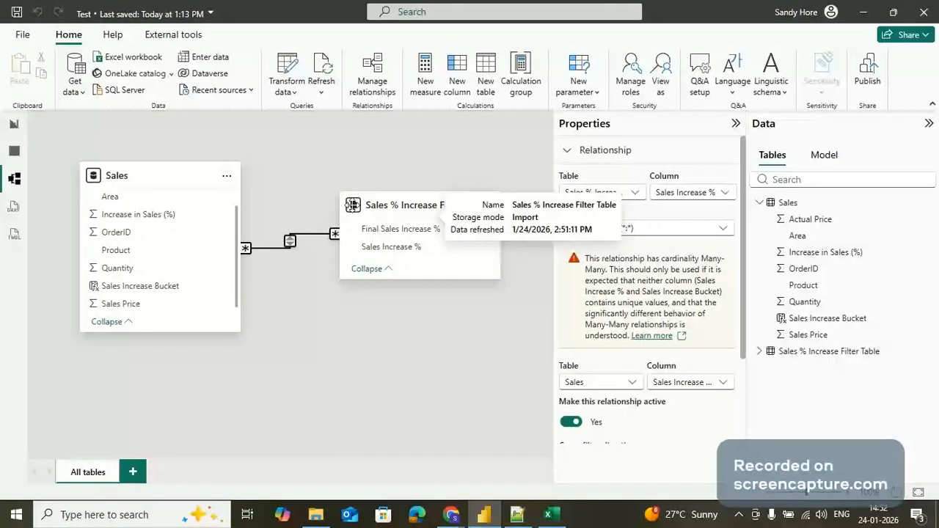
Step: Populate the empty slicer on the report page with Final Sales Increase % from the Sales % Increase Filter Table
click(15, 126)
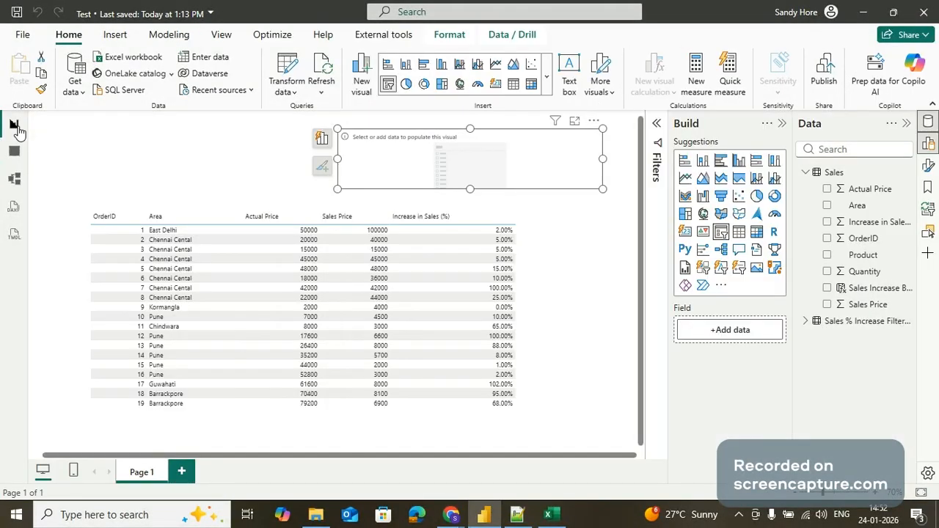
click(805, 321)
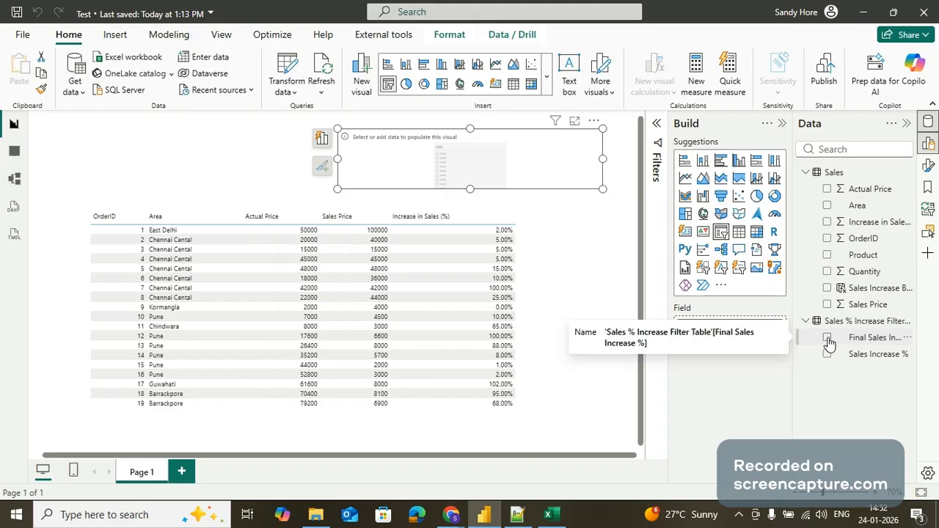
click(828, 340)
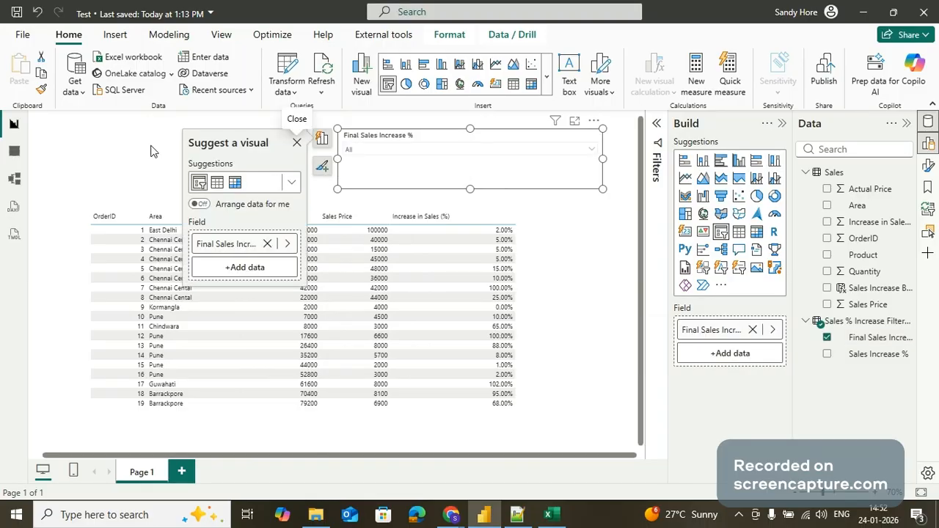
click(335, 154)
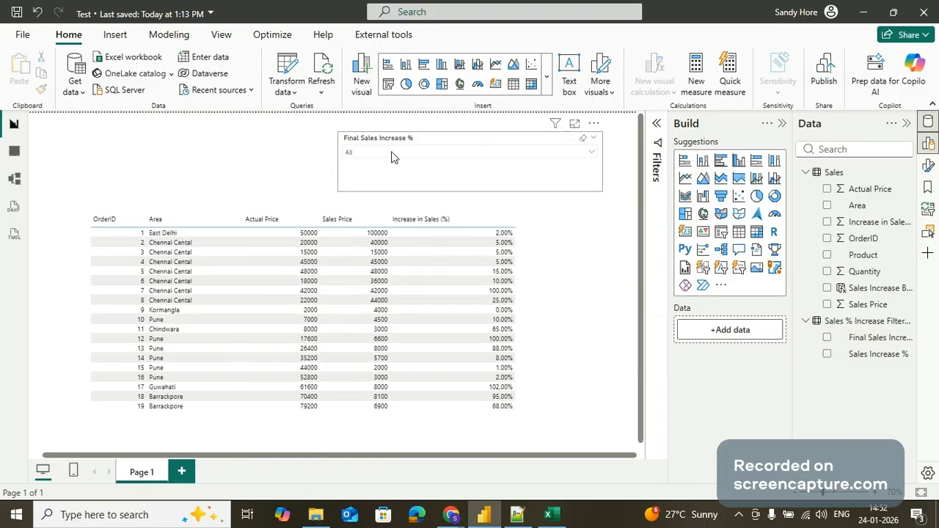
Step: Filter the sales table to "Greater Than 5%" with the Final Sales Increase % slicer
click(392, 155)
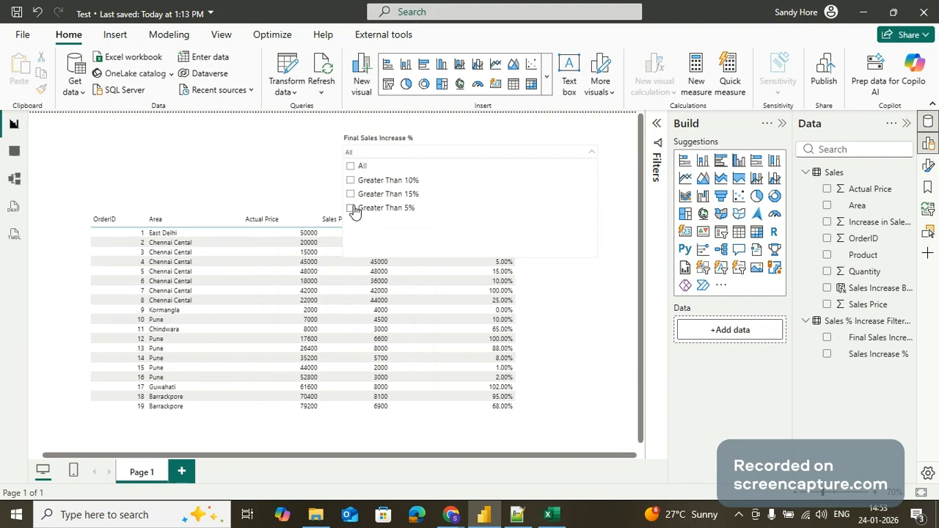
click(352, 209)
click(330, 185)
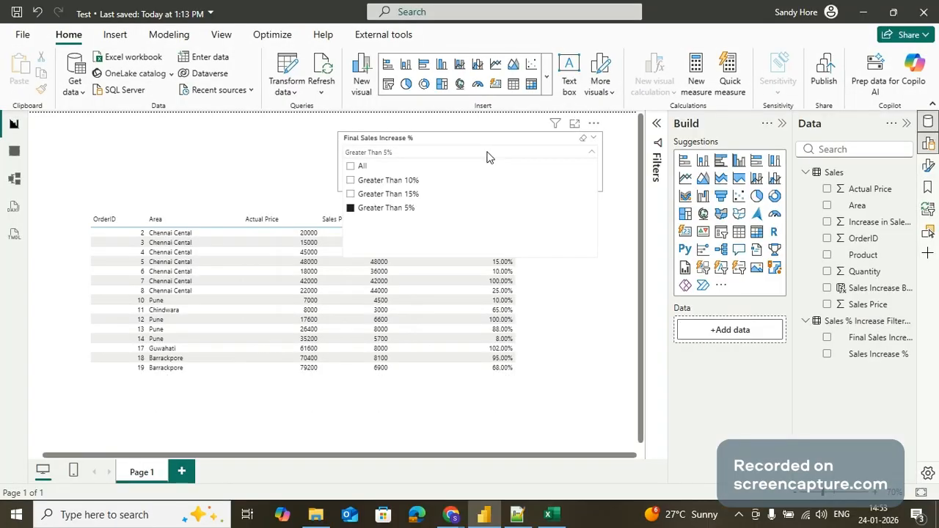
Step: Collapse the slicer list and compare the report's filtered sales rows with the filtered Sales sheet in Excel, then return to Power BI
click(266, 165)
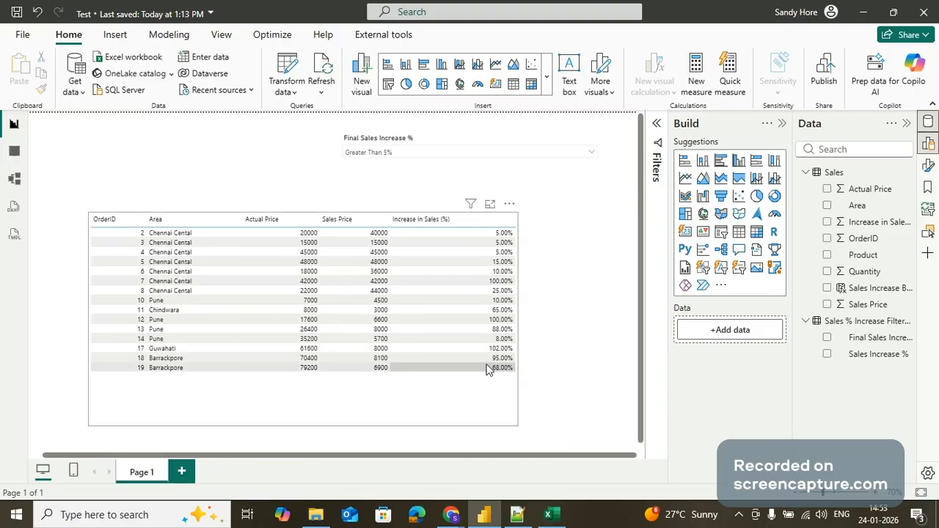
click(552, 517)
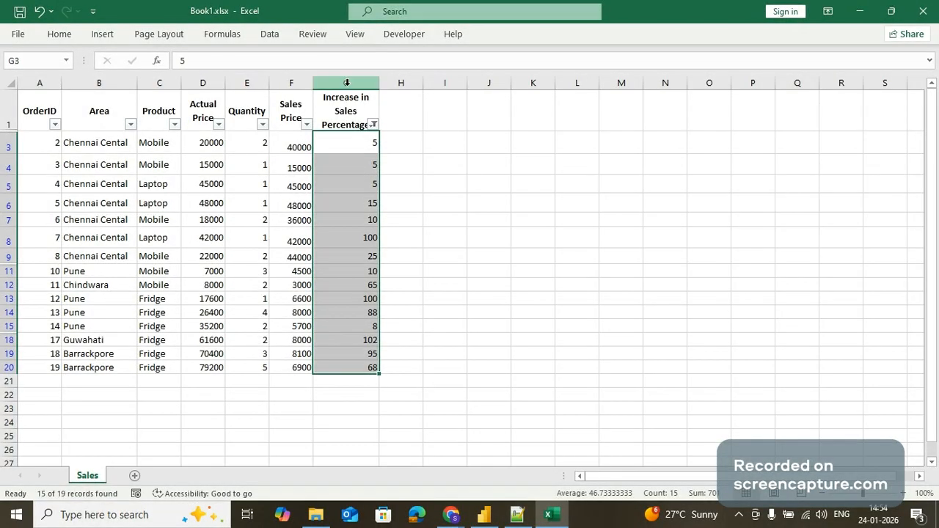
click(483, 515)
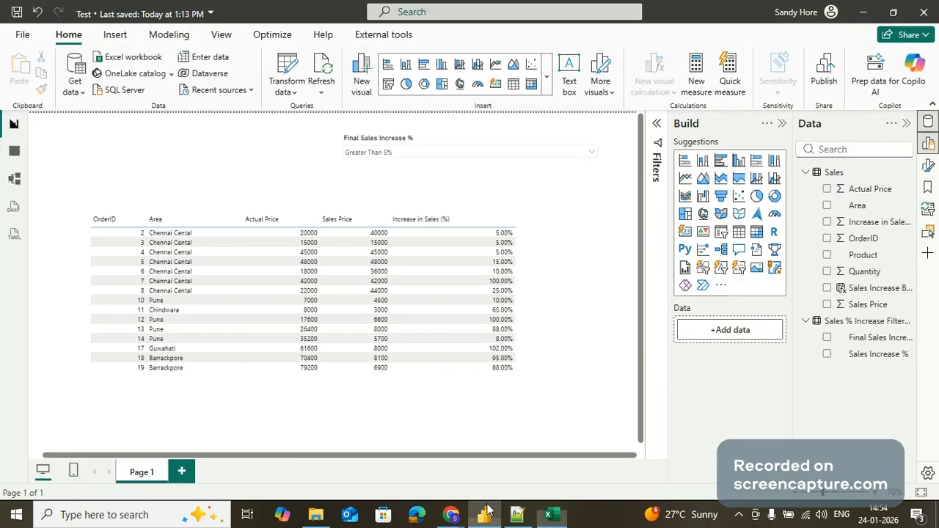
Step: Filter the sales table to "Greater Than 10%" with the Final Sales Increase % slicer
click(445, 154)
click(410, 180)
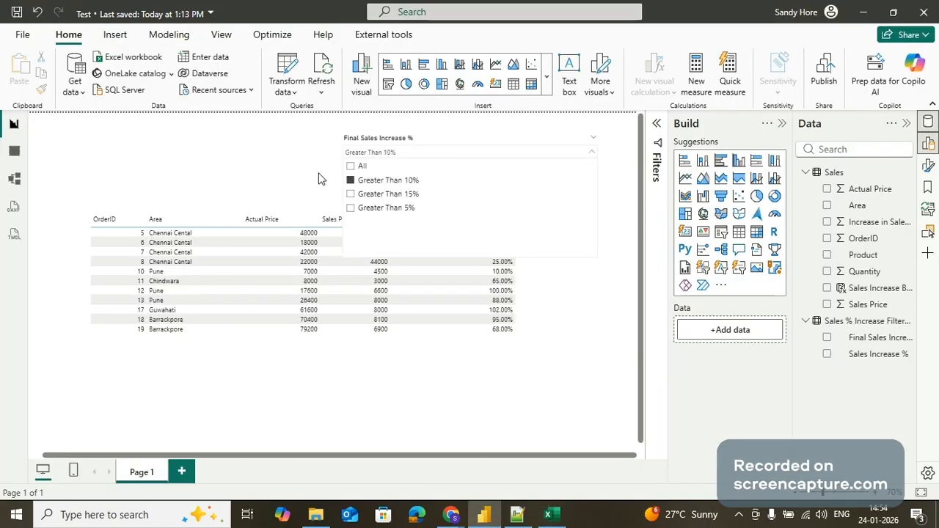
click(318, 178)
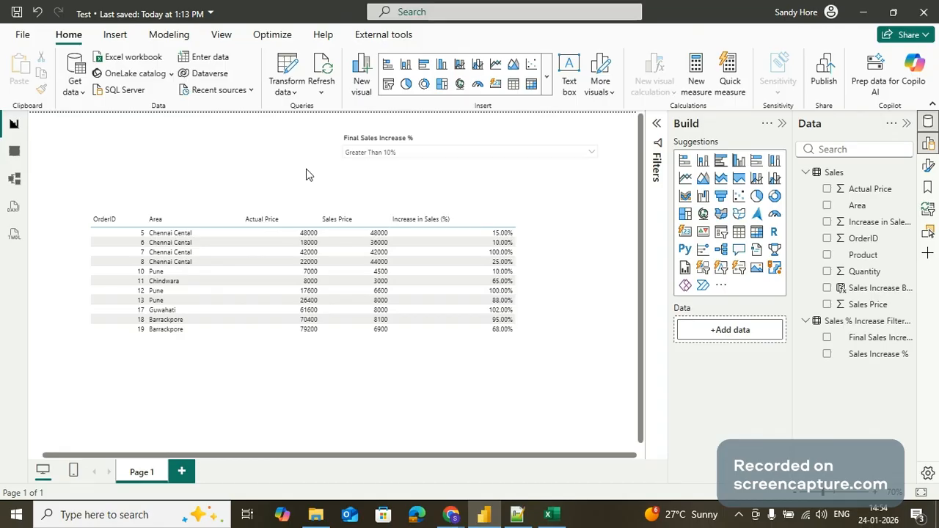
Step: Switch to Excel and exclude the values 5 and 8 from the Increase in Sales Percentage filter on the Sales sheet
click(555, 516)
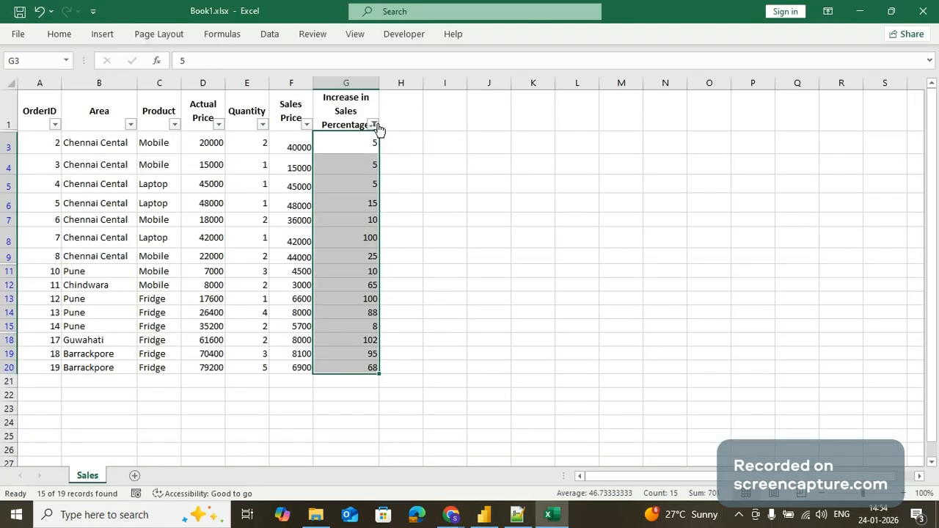
click(374, 126)
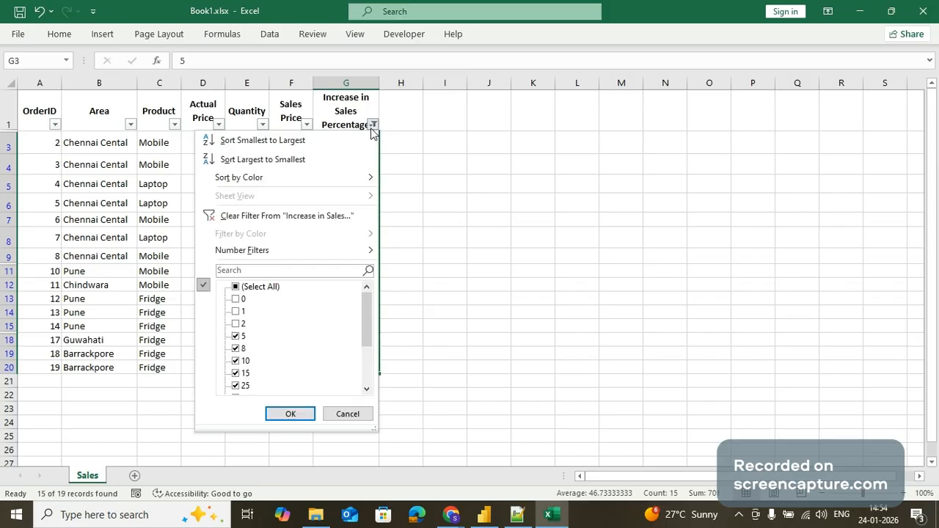
click(235, 337)
click(236, 349)
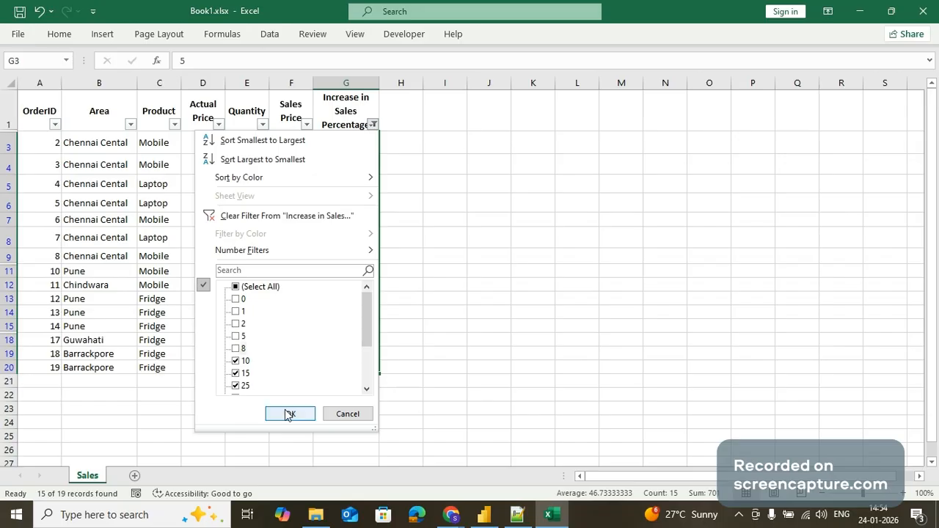
scroll(328, 352, down, 3)
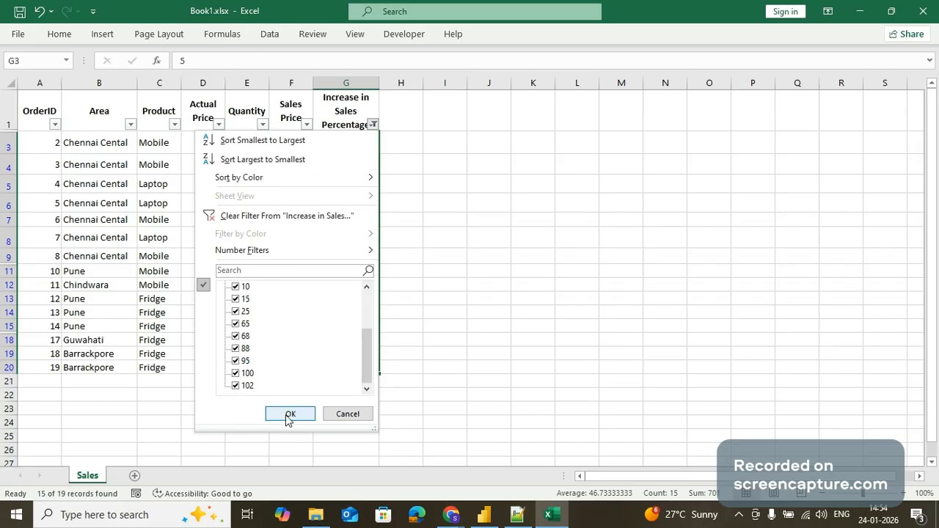
click(290, 415)
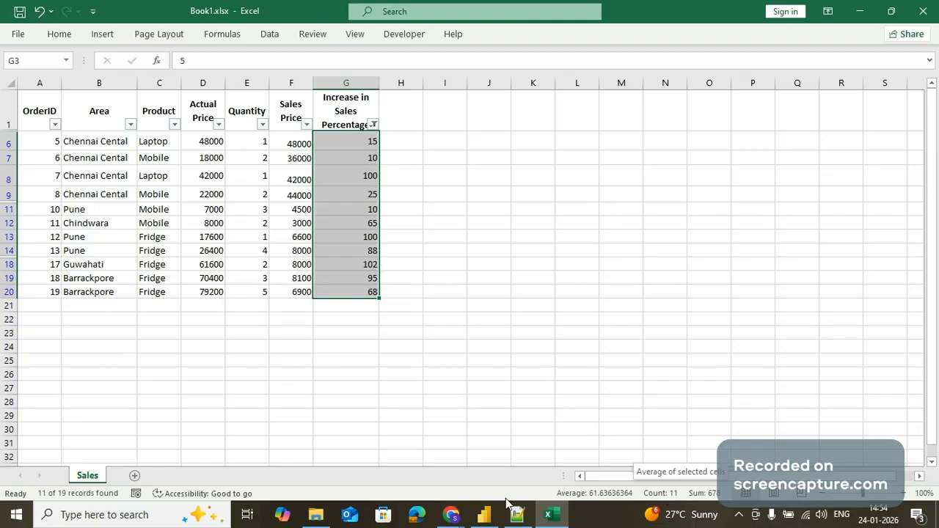
Step: Compare the "Greater Than 10%" rows in Power BI with the filtered Sales sheet in Excel
click(484, 514)
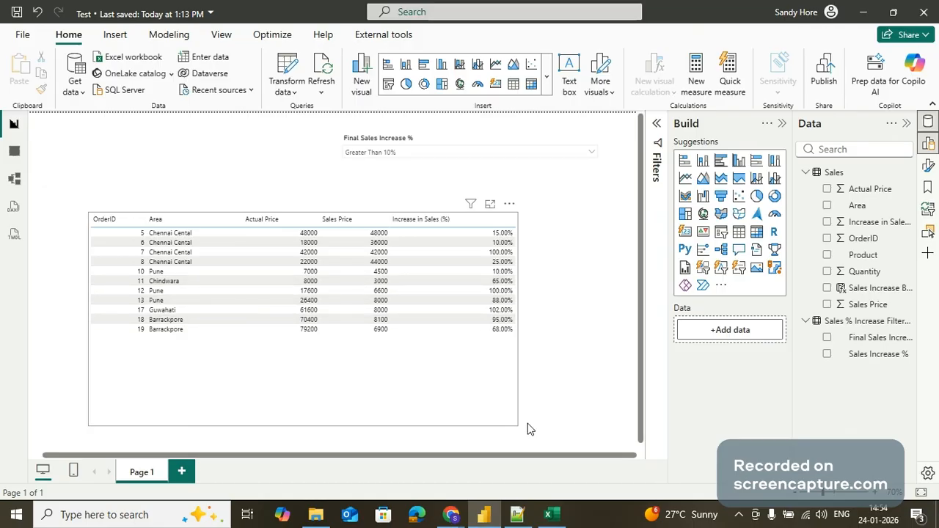
click(554, 517)
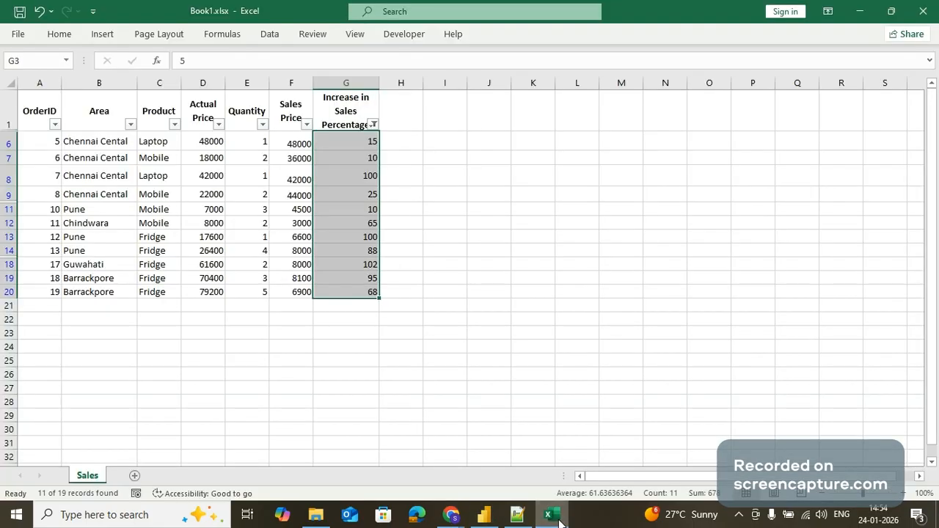
click(558, 518)
click(558, 518)
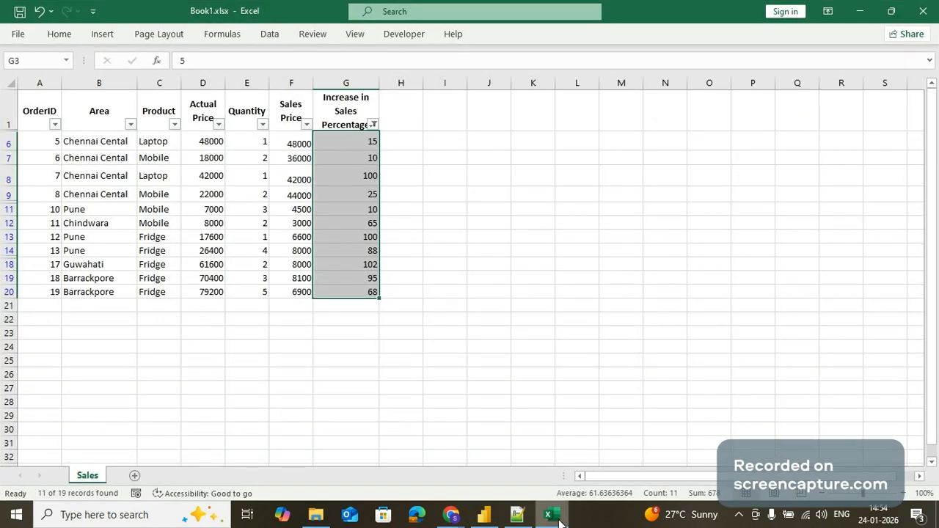
click(559, 519)
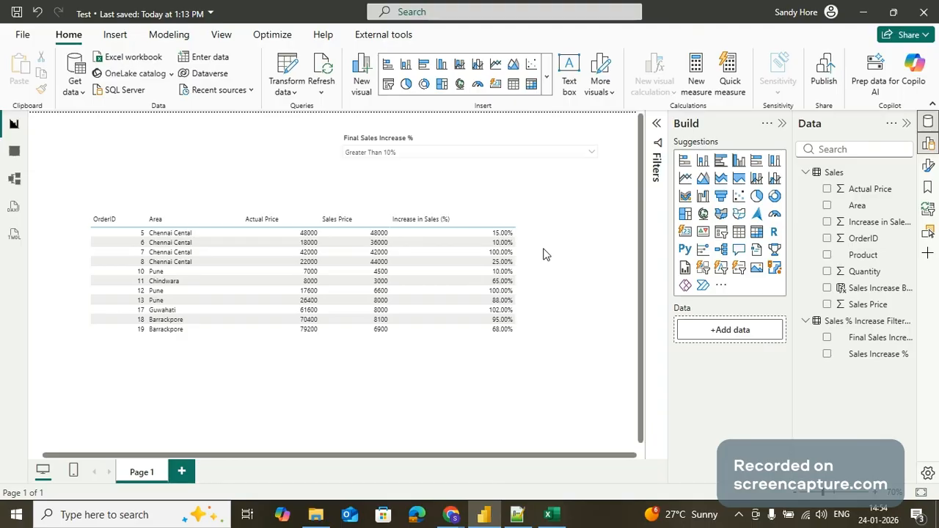
Step: Filter the sales table to "Greater Than 15%" with the Final Sales Increase % slicer
click(507, 152)
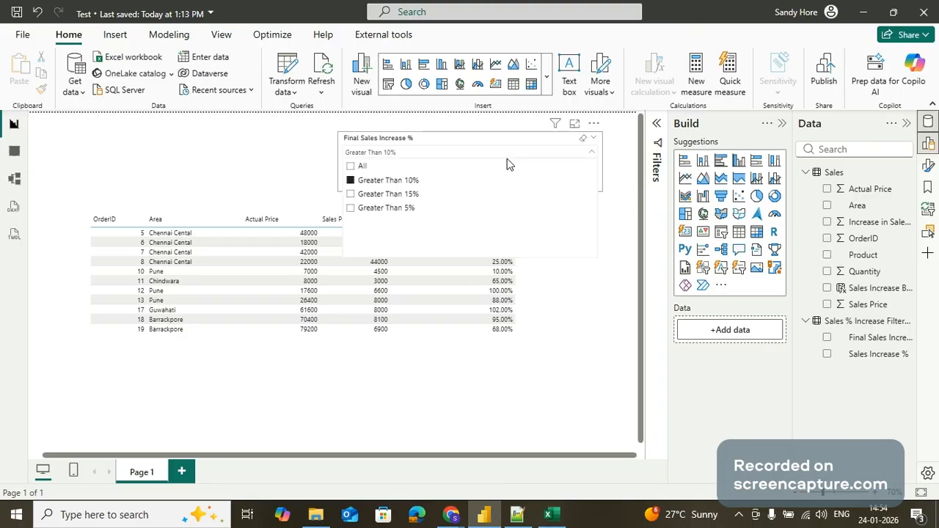
click(350, 197)
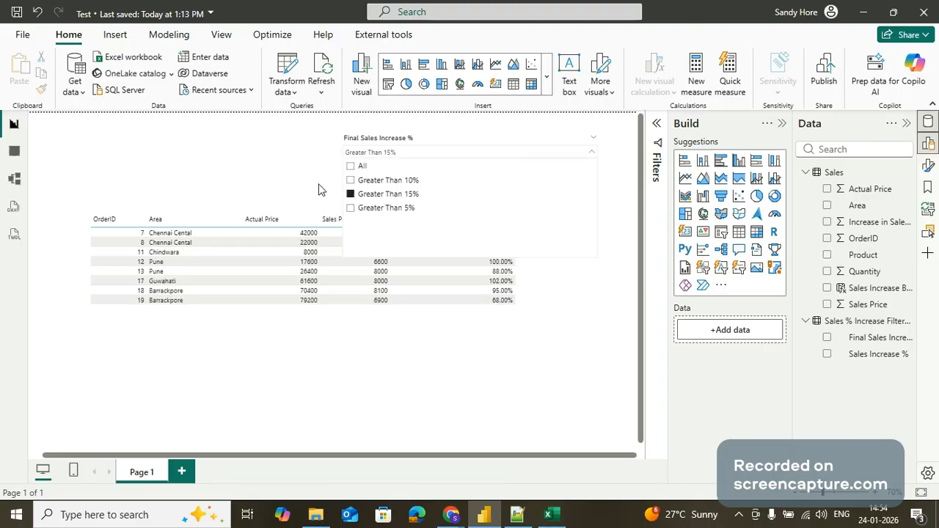
click(337, 195)
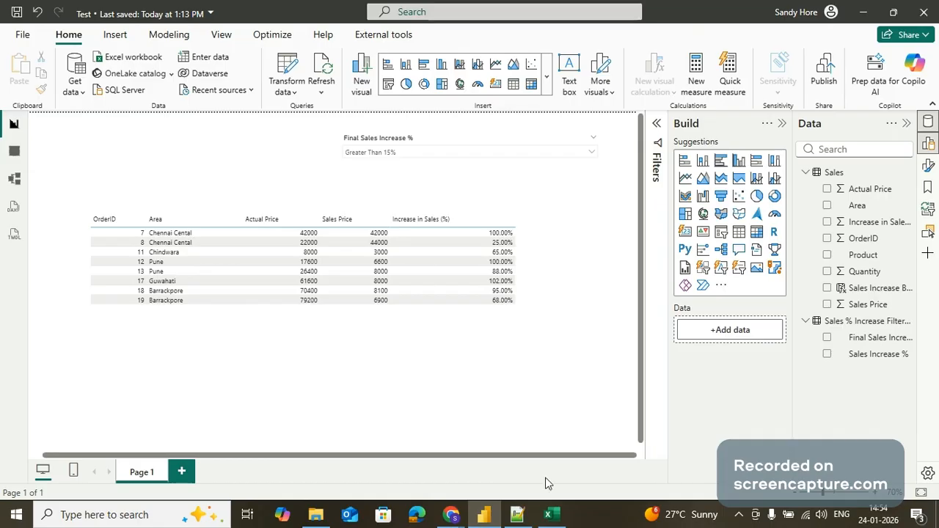
Step: Switch to Excel and exclude the value 10 from the Increase in Sales Percentage filter as well
click(547, 515)
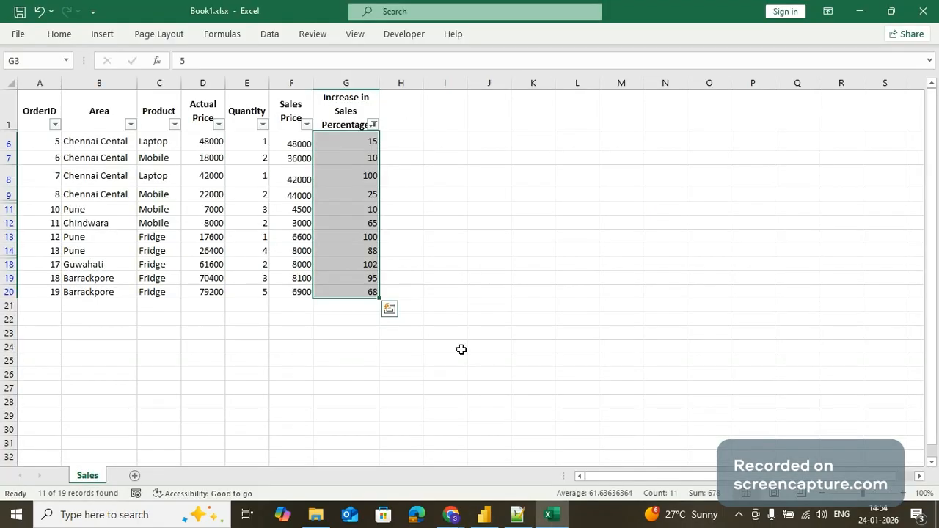
click(374, 125)
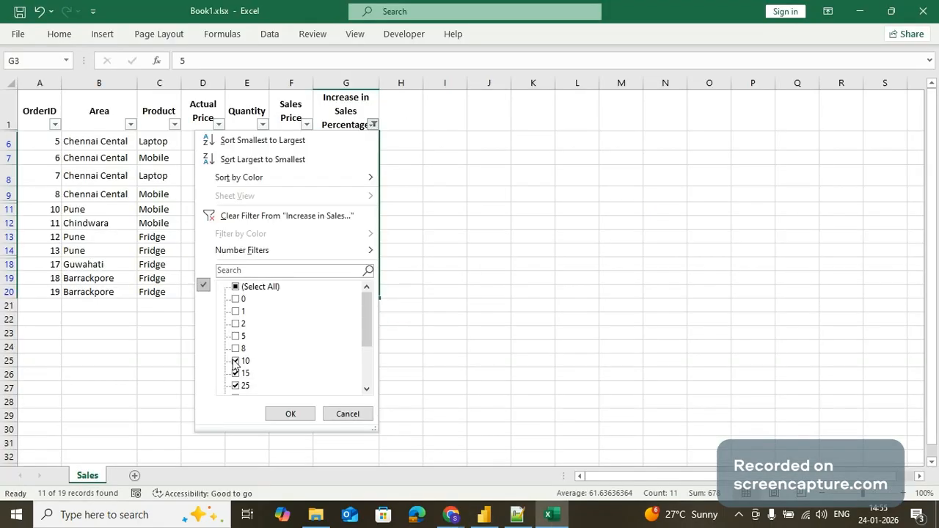
click(236, 361)
key(Return)
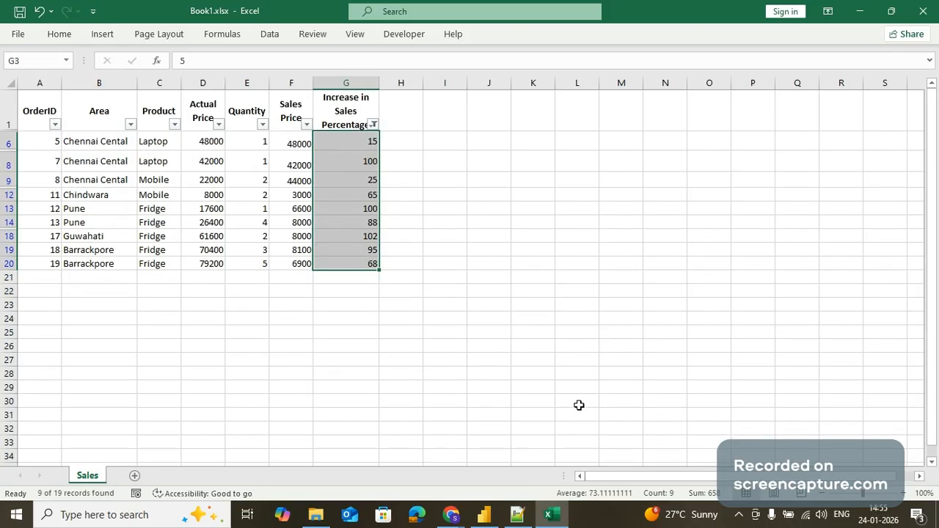
Step: Compare the "Greater Than 15%" rows in Power BI with the Increase in Sales Percentage values still listed in Excel
key(alt+Tab)
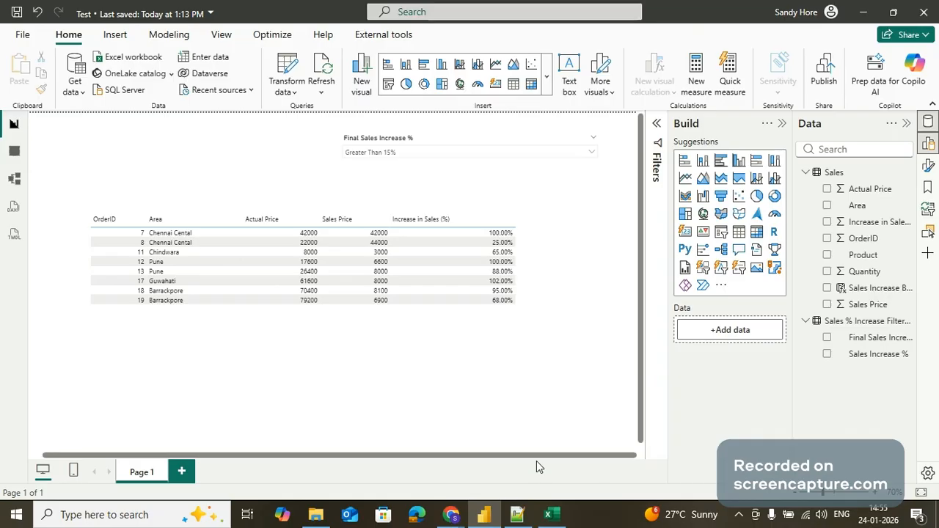
click(551, 515)
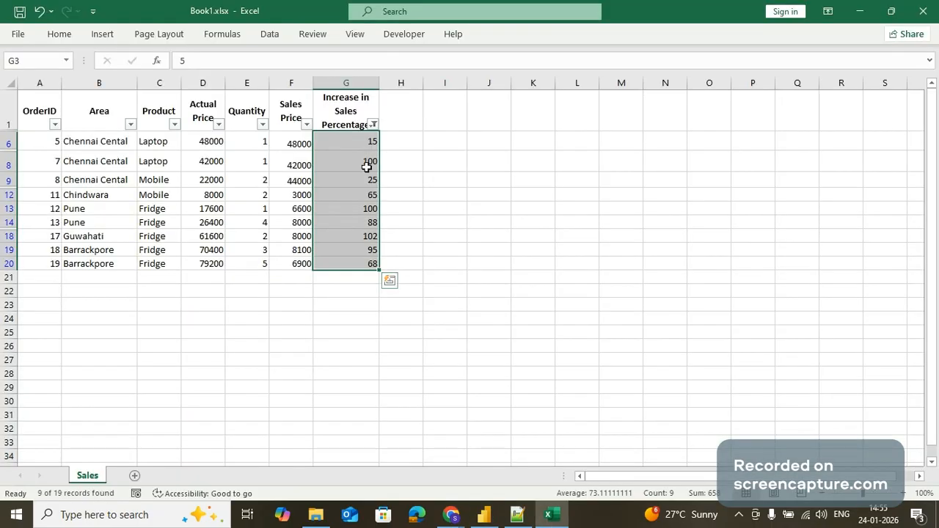
click(488, 195)
drag(344, 143, 336, 262)
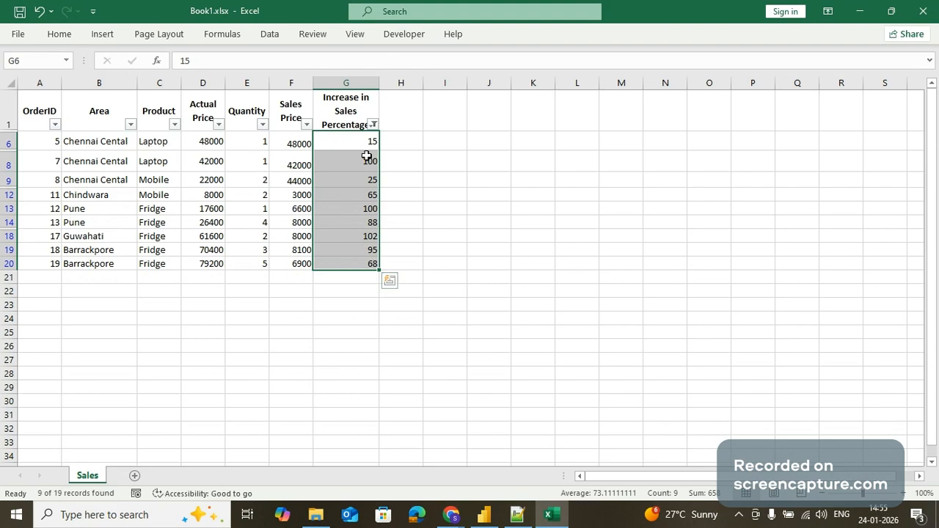
mouse_move(488, 515)
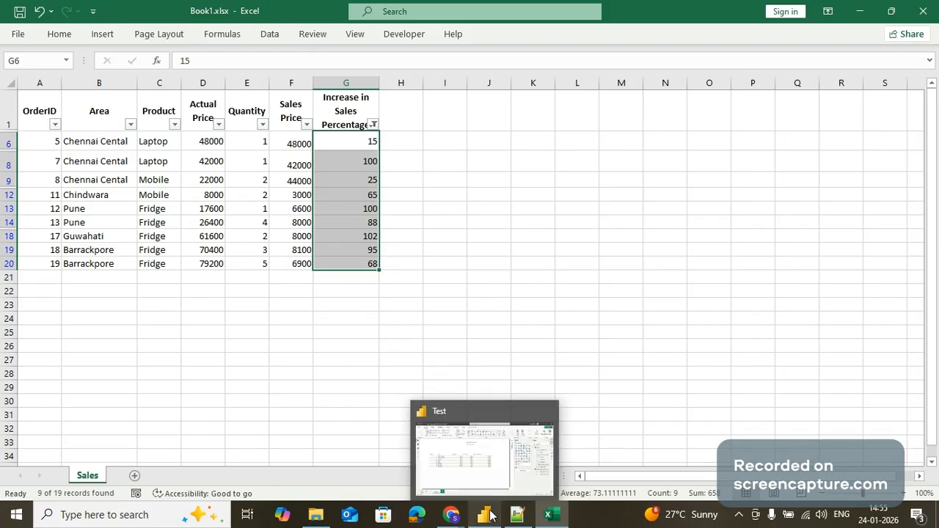
click(491, 517)
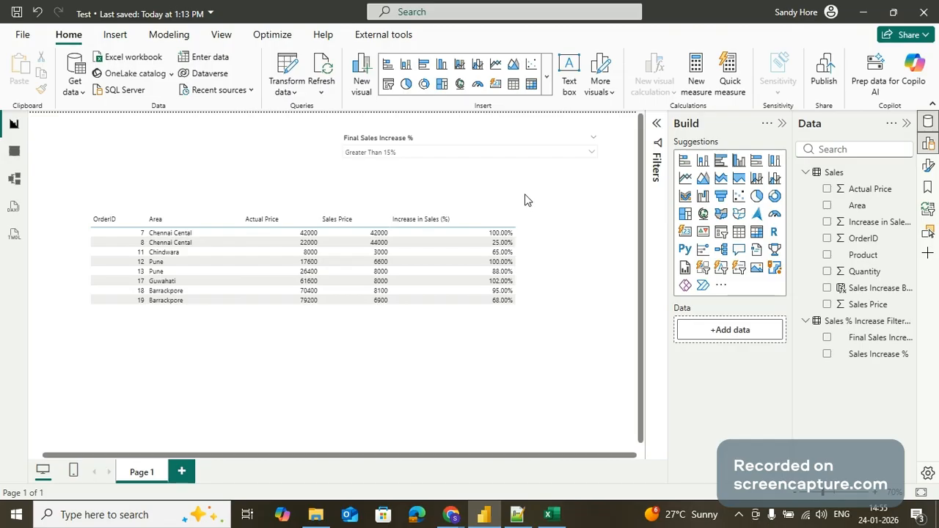
Step: Change the first condition of the Sales Increase Bucket formula to >= 0.15, commit it and close the formula editor
click(855, 290)
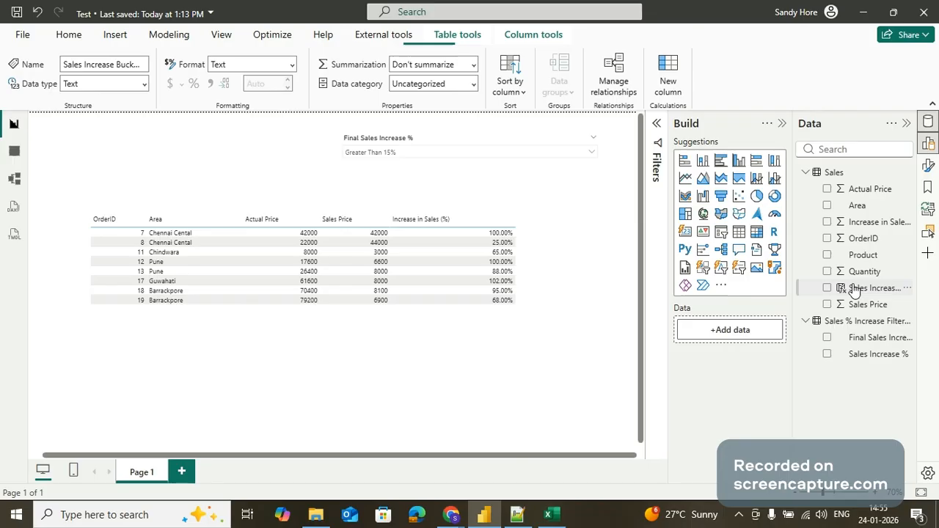
click(606, 214)
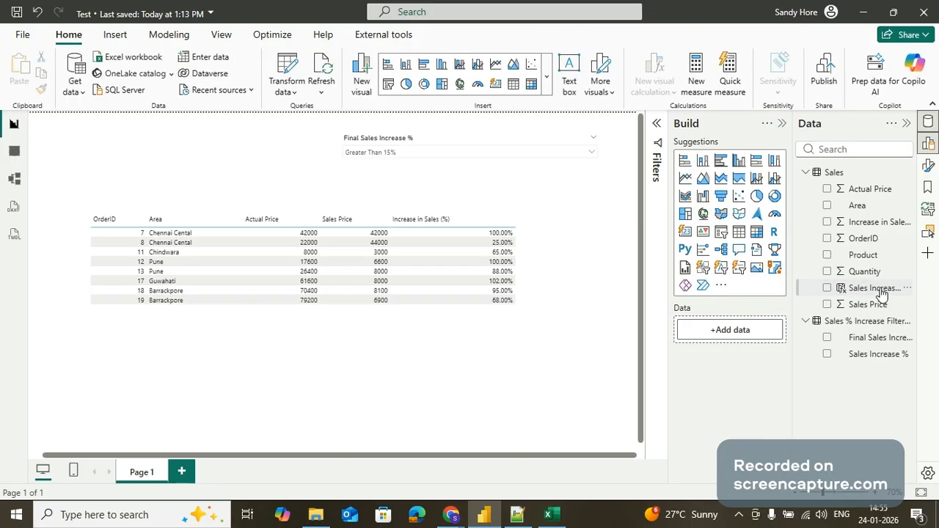
click(881, 290)
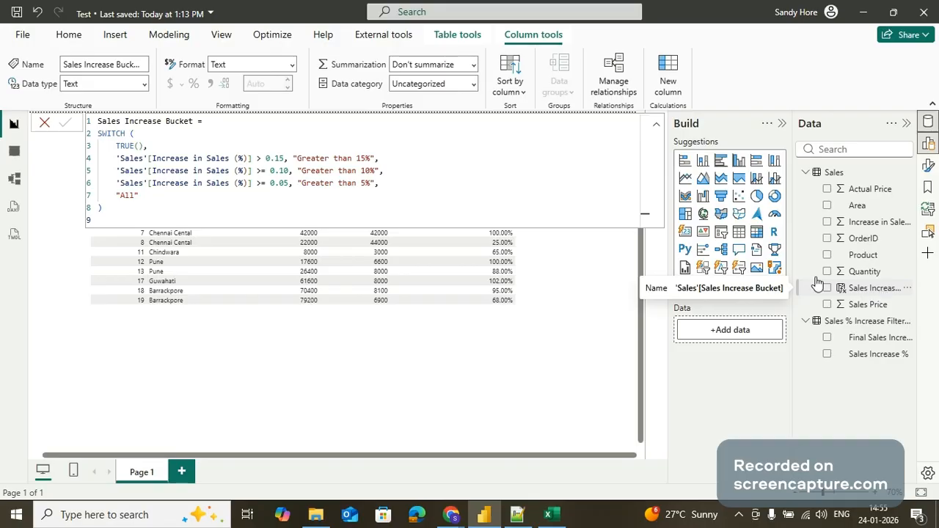
click(262, 158)
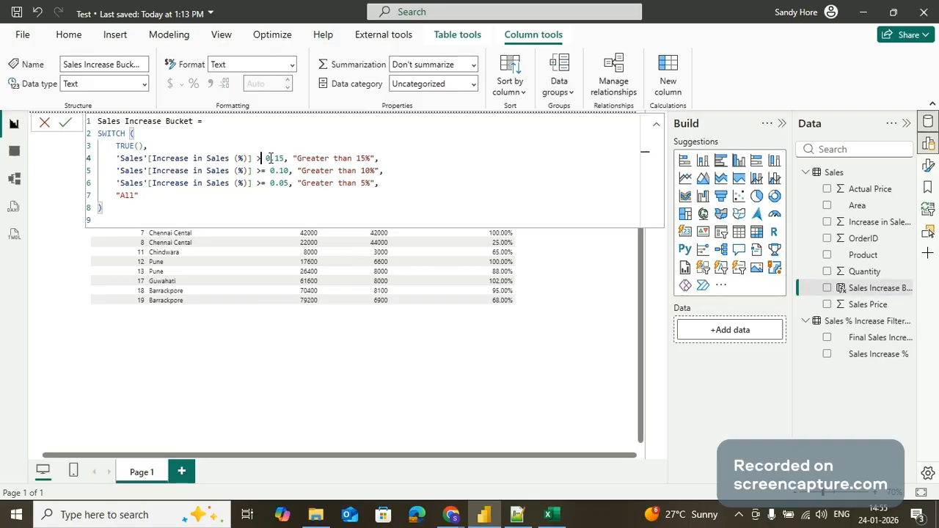
text(=)
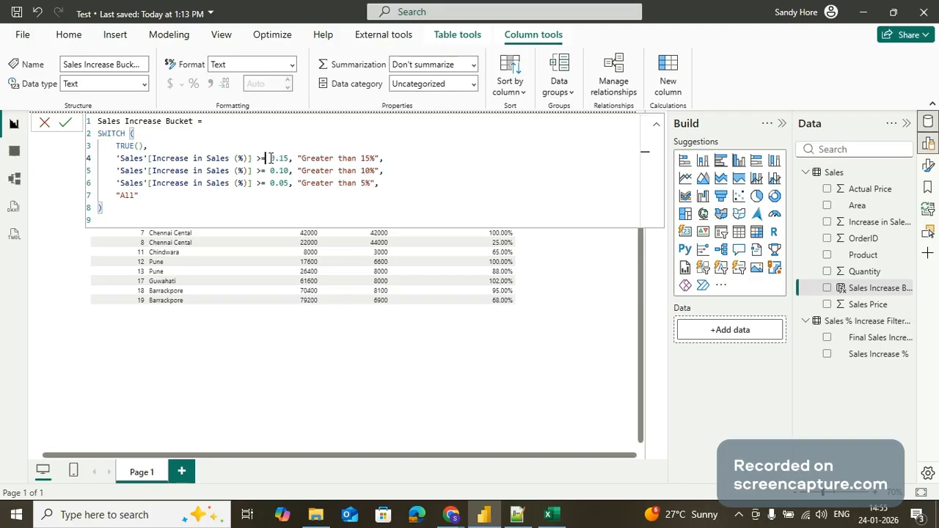
double_click(270, 158)
drag(269, 158, 255, 157)
click(67, 126)
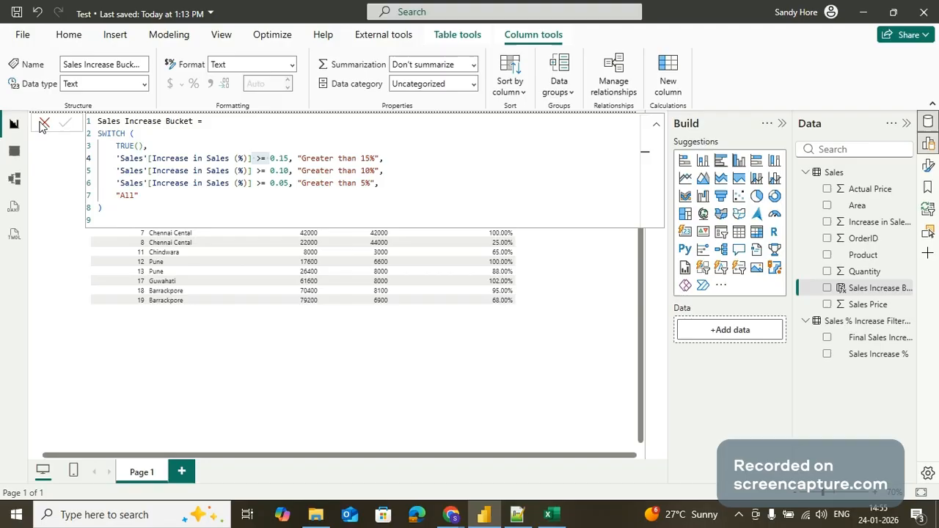
click(40, 122)
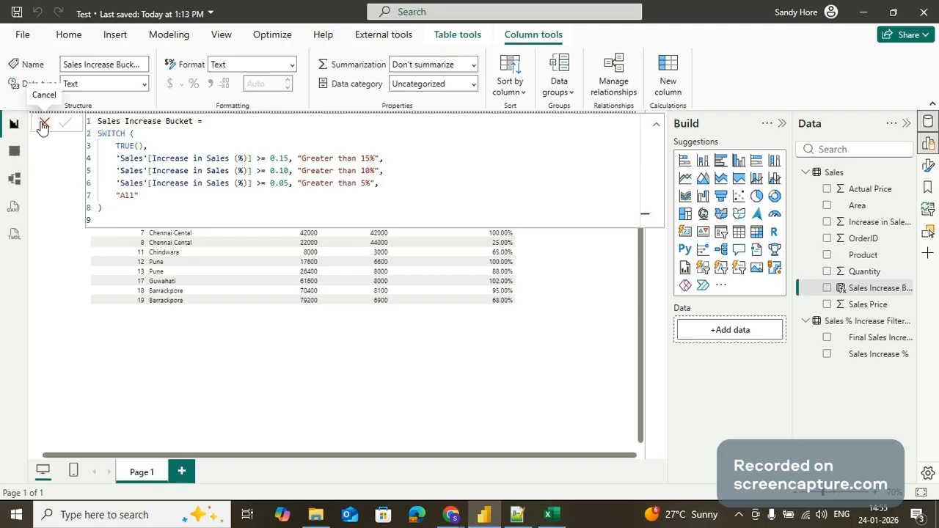
click(41, 125)
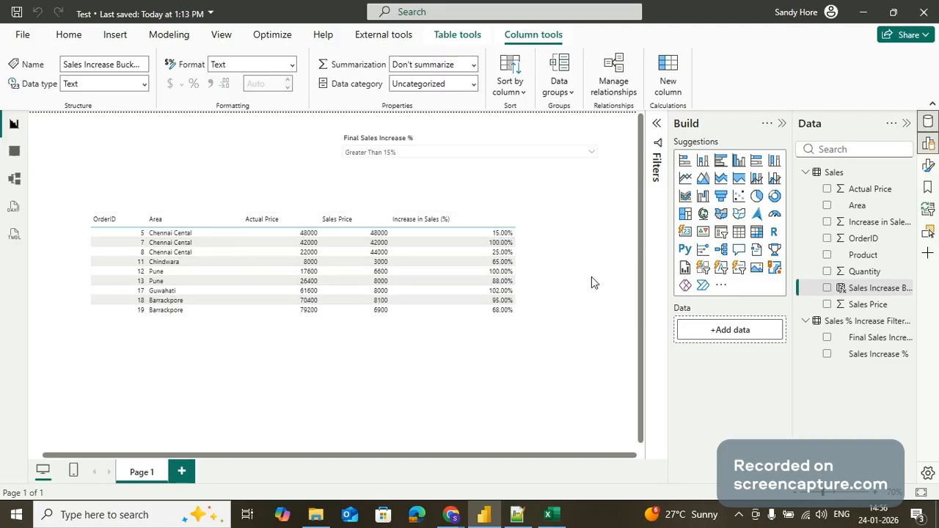
Step: Remove the filters from the header row of the Sales sheet in Excel and return to the Power BI report
click(551, 517)
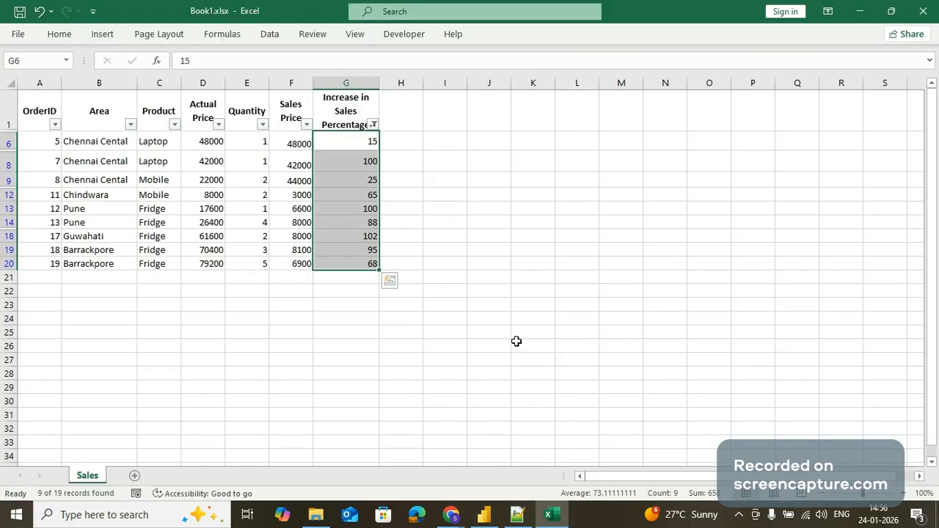
click(517, 342)
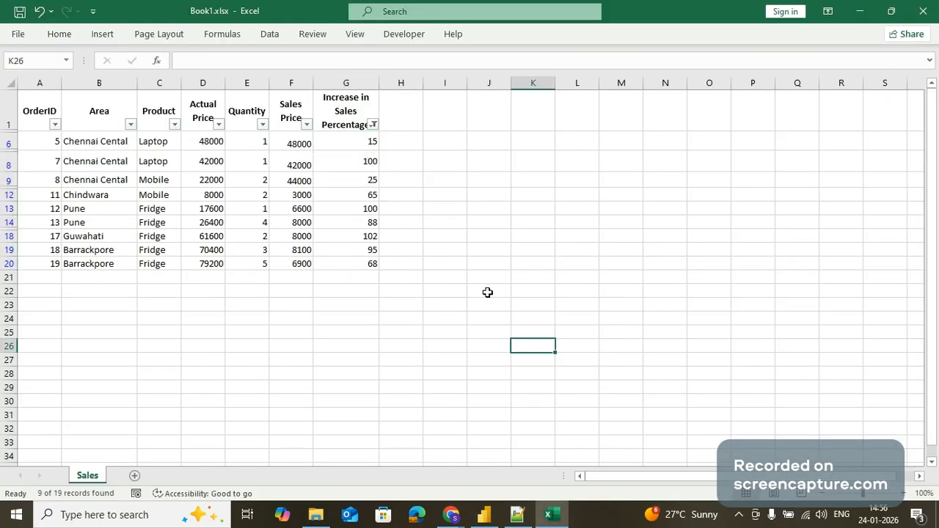
click(34, 117)
key(shift+space)
click(270, 35)
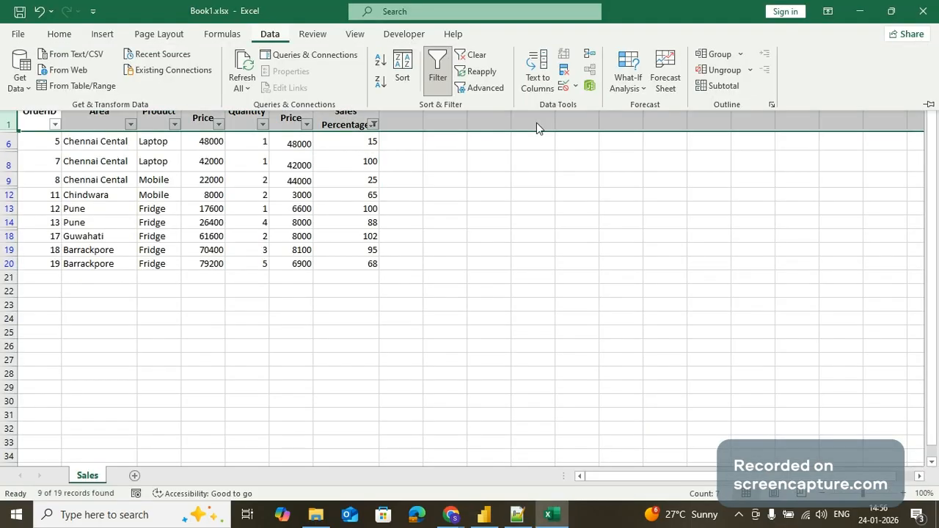
click(438, 74)
click(470, 257)
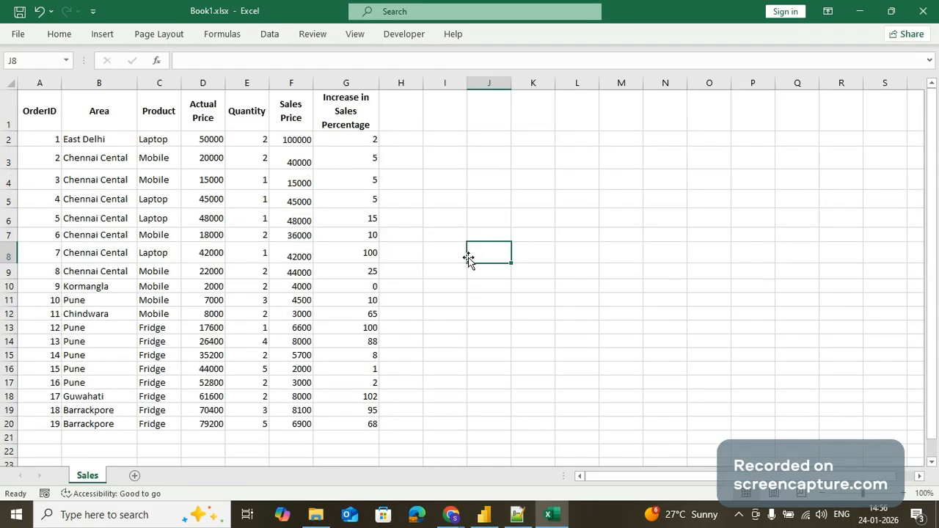
click(484, 514)
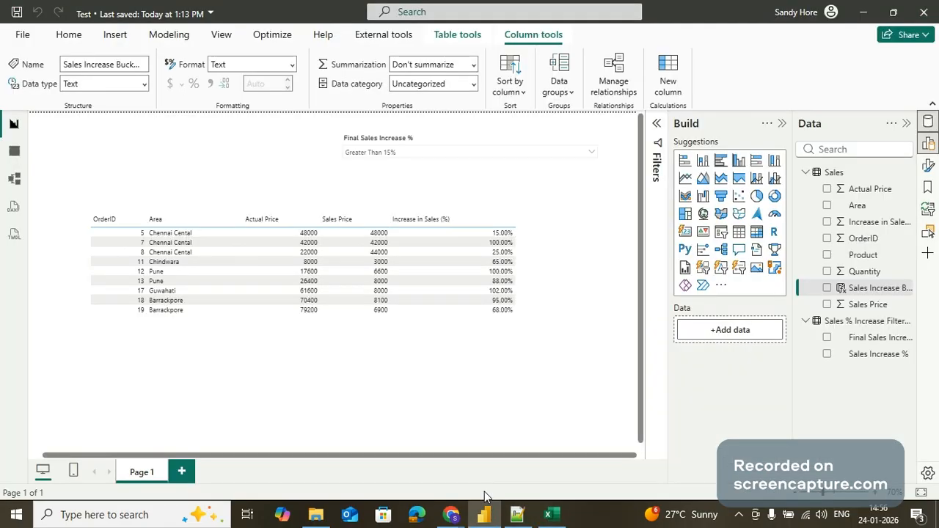